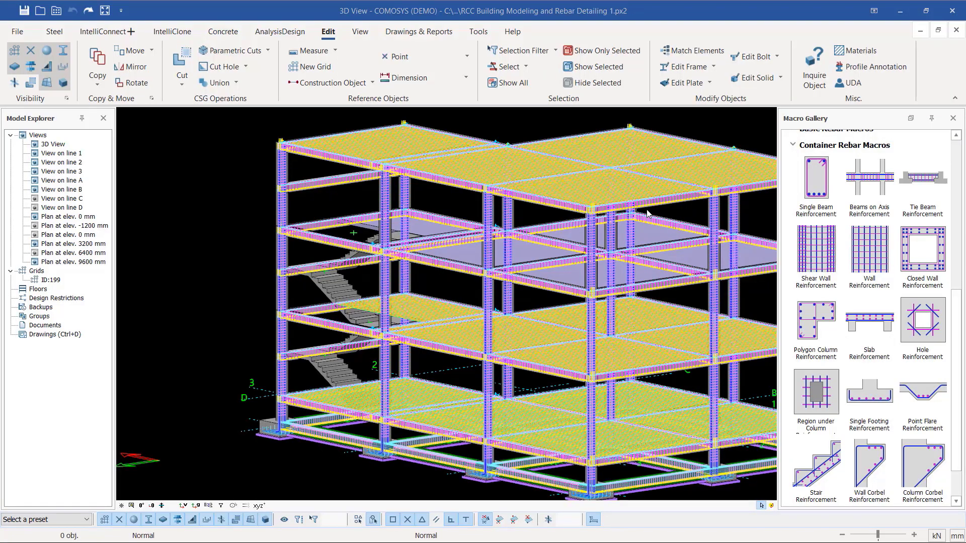
Step: Orbit to the stair area and select one of the concrete stair flights
scroll(320, 356, "up", 5)
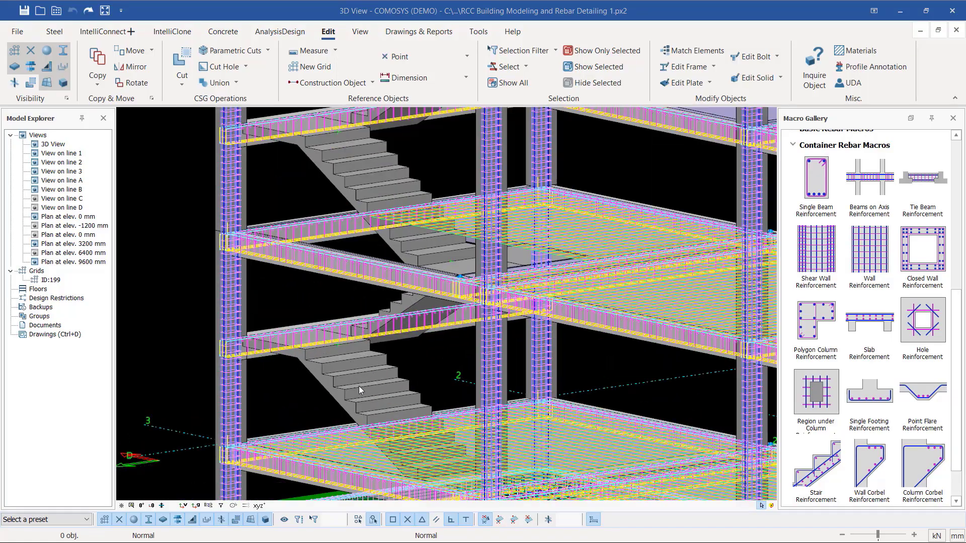
middle_click_drag(358, 385, 325, 379)
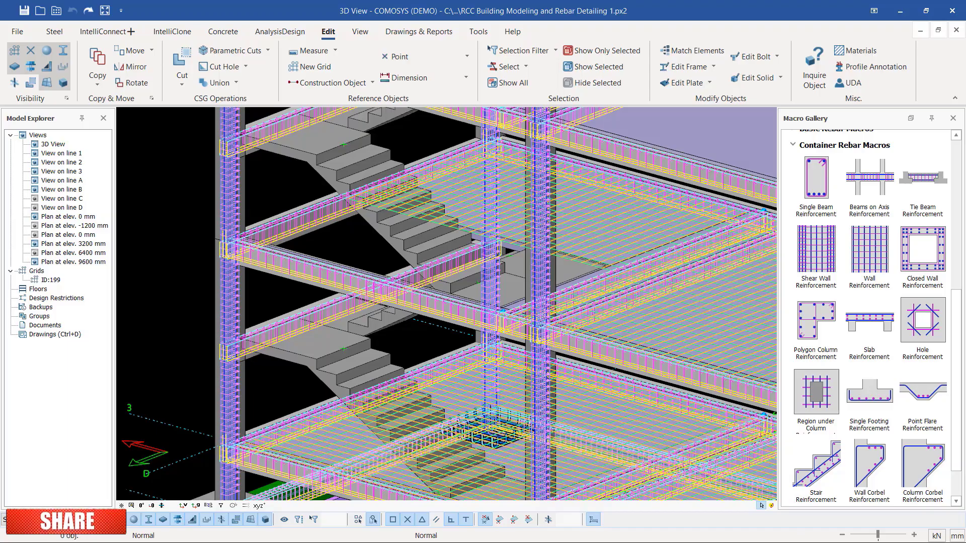
scroll(372, 401, "down", 2)
mouse_move(430, 392)
middle_mouse_down()
mouse_move(407, 388)
mouse_move(438, 392)
mouse_move(428, 390)
middle_mouse_up()
middle_click_drag(393, 187, 375, 188)
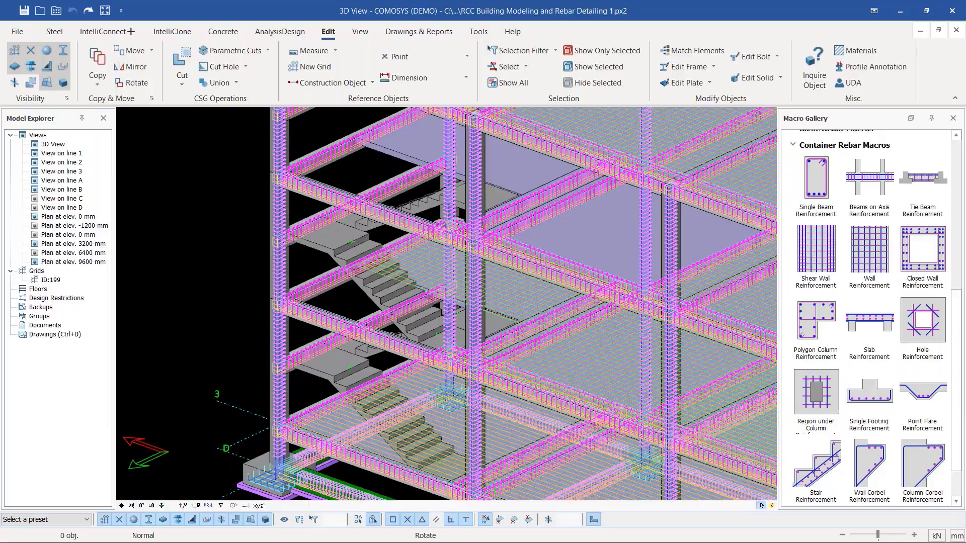
middle_click_drag(375, 188, 380, 395)
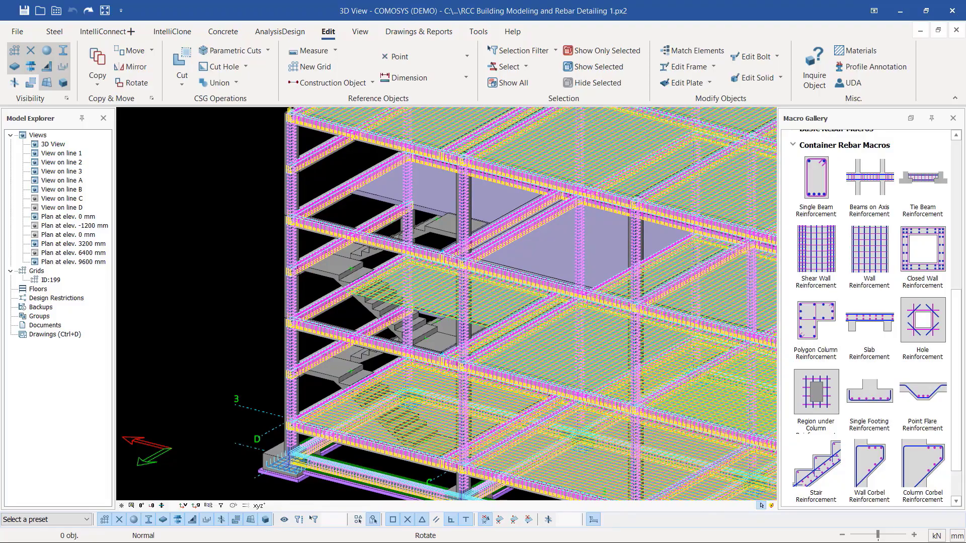
middle_click_drag(381, 396, 384, 400)
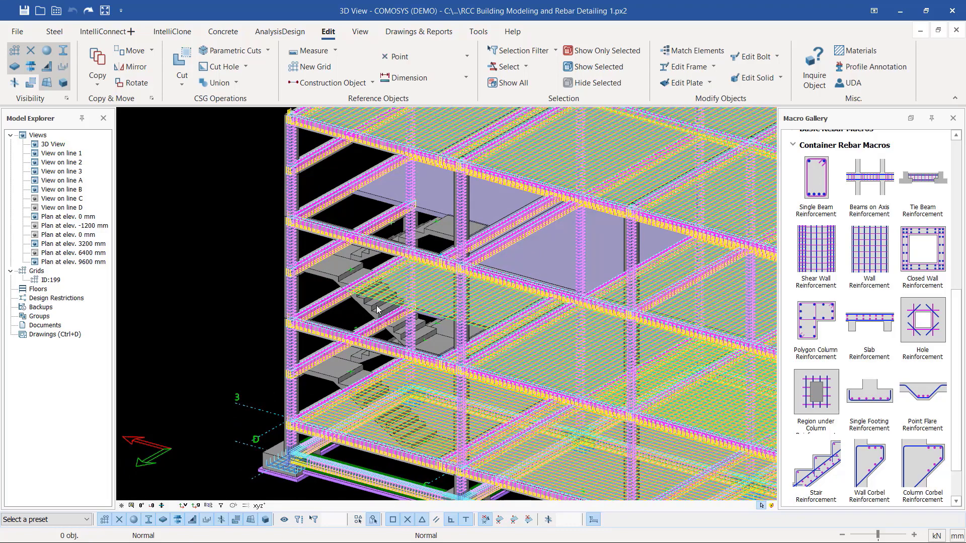
scroll(340, 273, "up", 2)
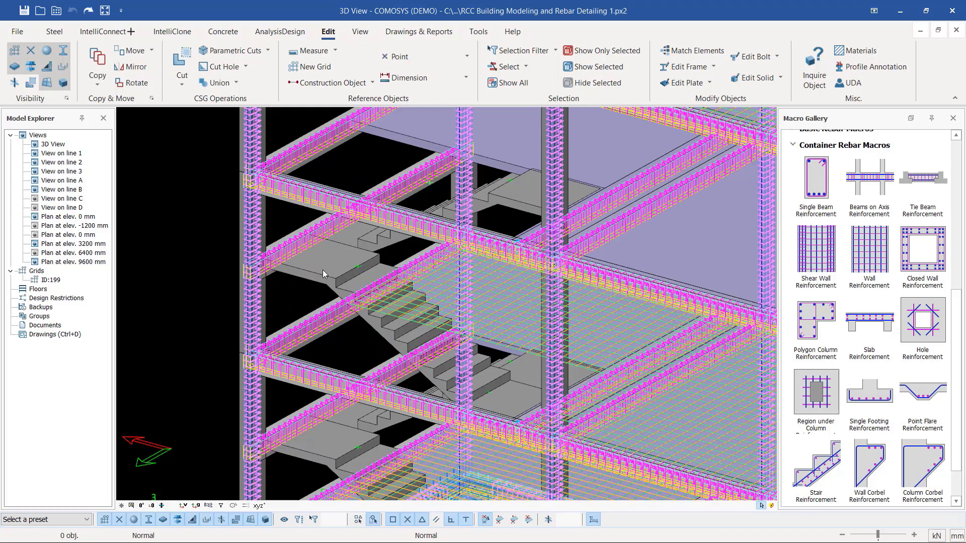
scroll(401, 368, "down", 1)
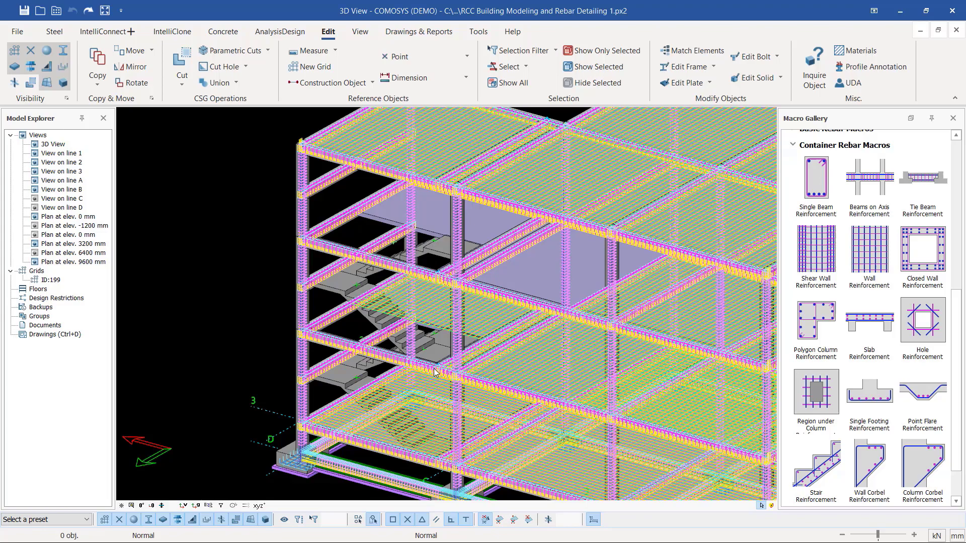
scroll(382, 388, "up", 3)
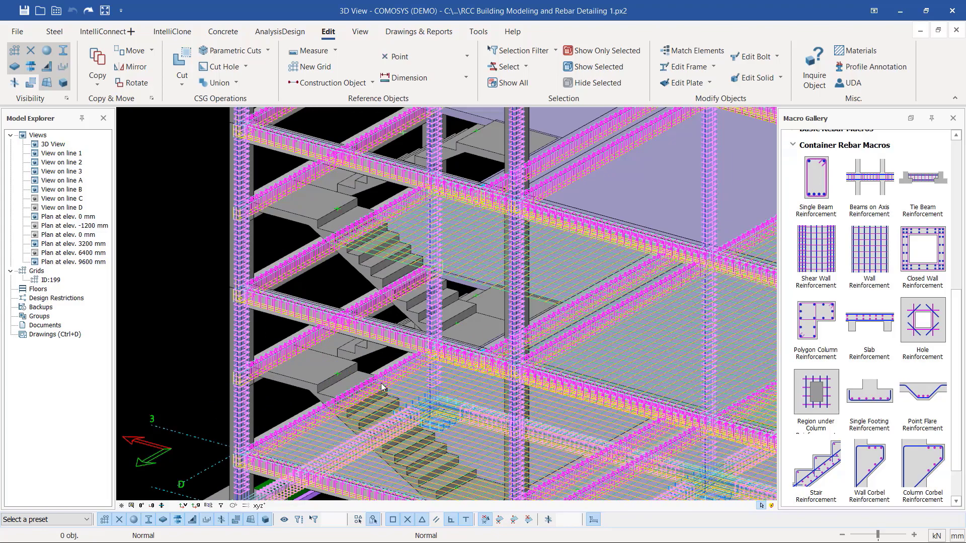
left_click(313, 370)
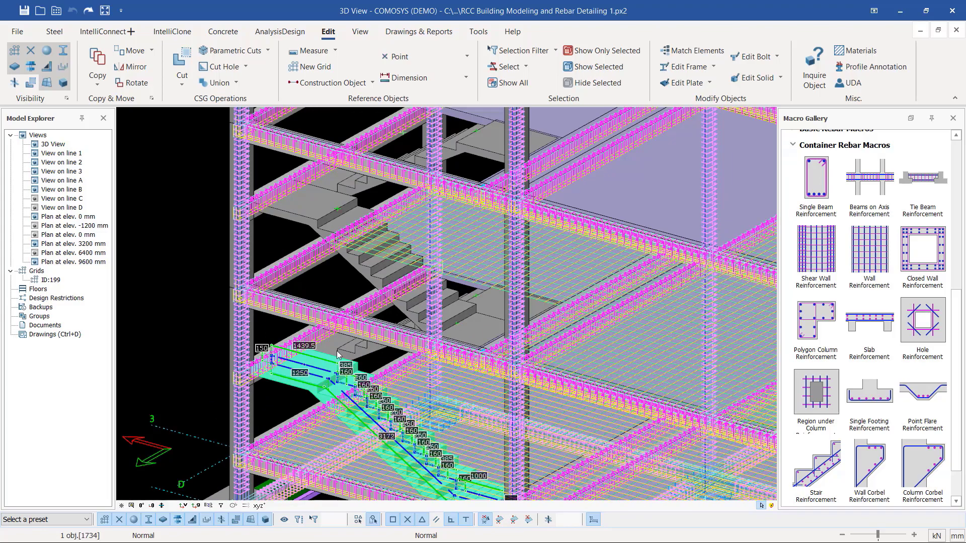
Step: Use Select Same Color Objects to pick all ten stair flights, landings and footings
scroll(312, 376, "down", 2)
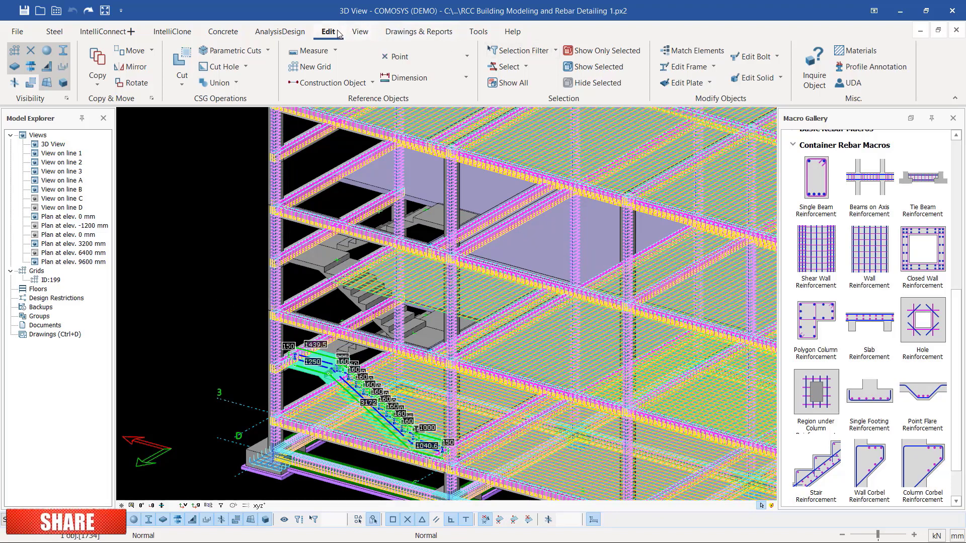
left_click(526, 67)
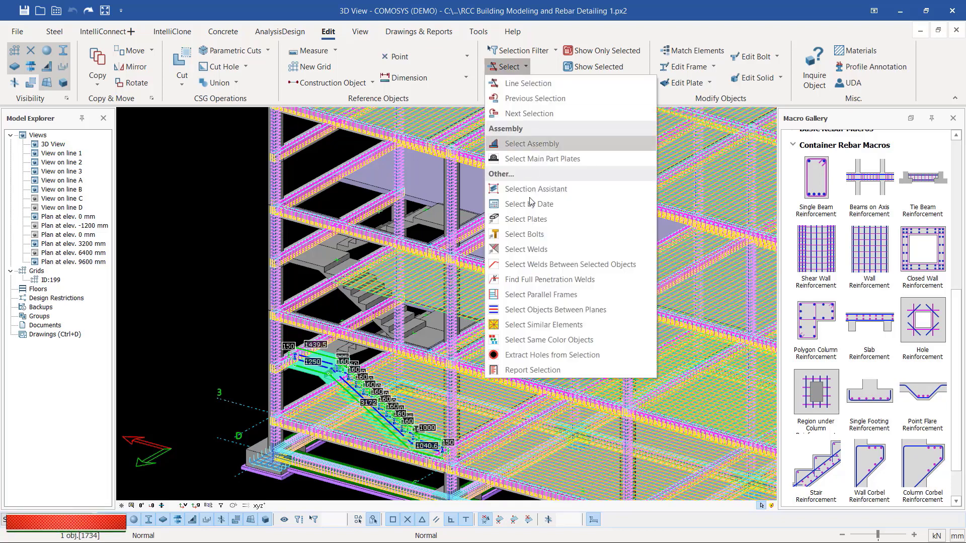
left_click(533, 339)
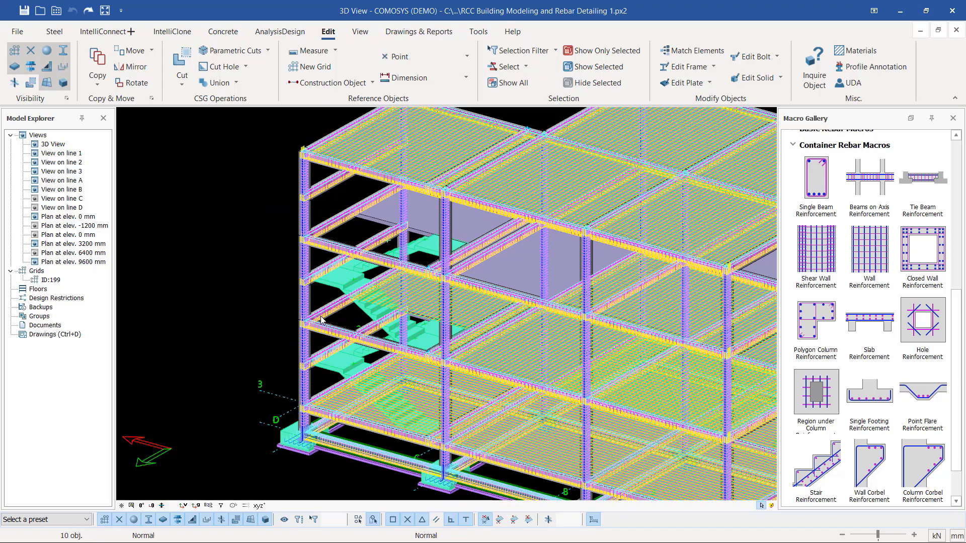
scroll(321, 320, "down", 1)
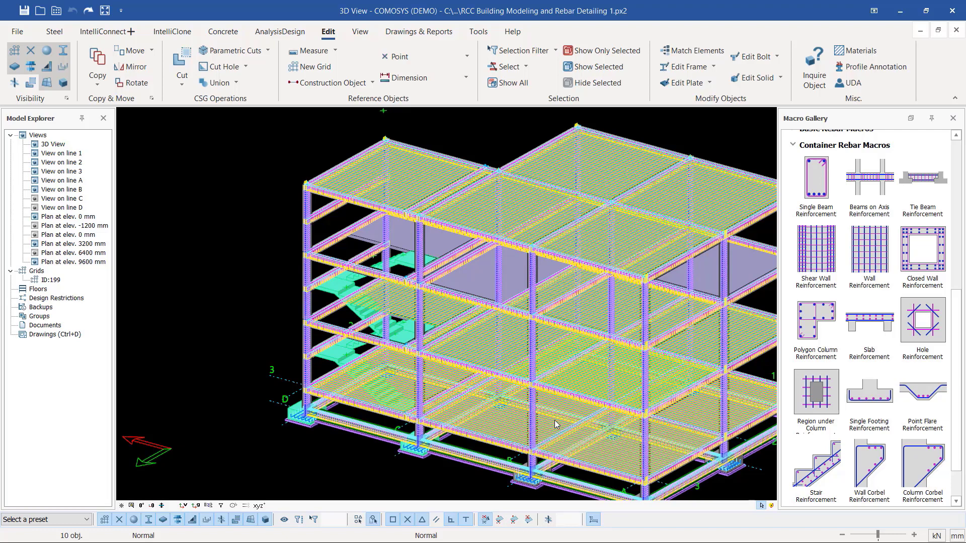
Step: Show only the selected stairs and footings, then clear the selection
right_click(212, 200)
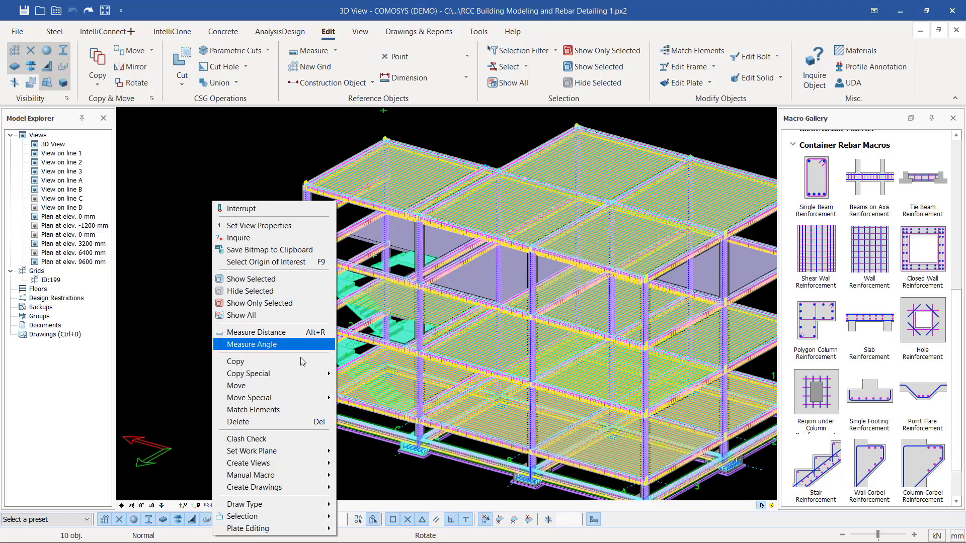
left_click(274, 303)
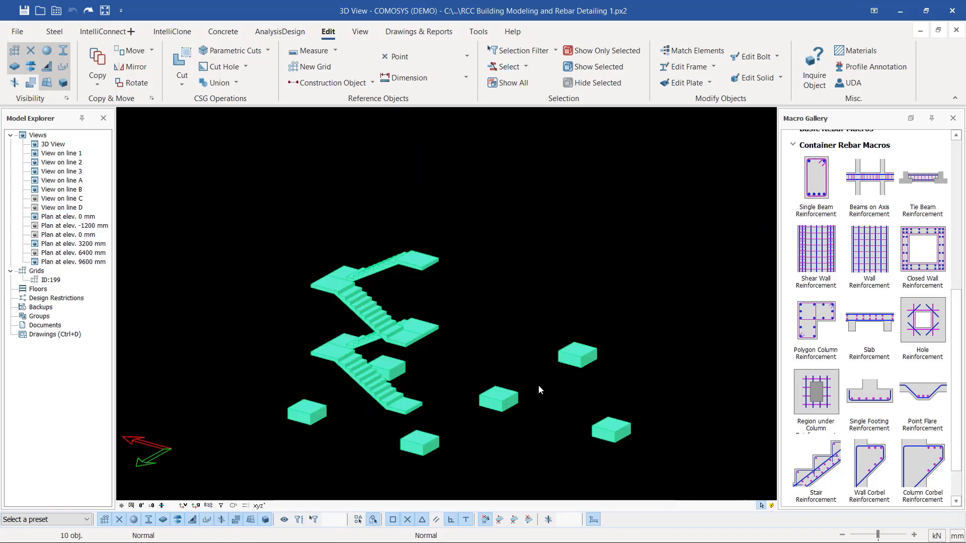
left_click(518, 183)
Step: From a top-down angle, select all six footings: four on the right plus two more
scroll(506, 242, "down", 2)
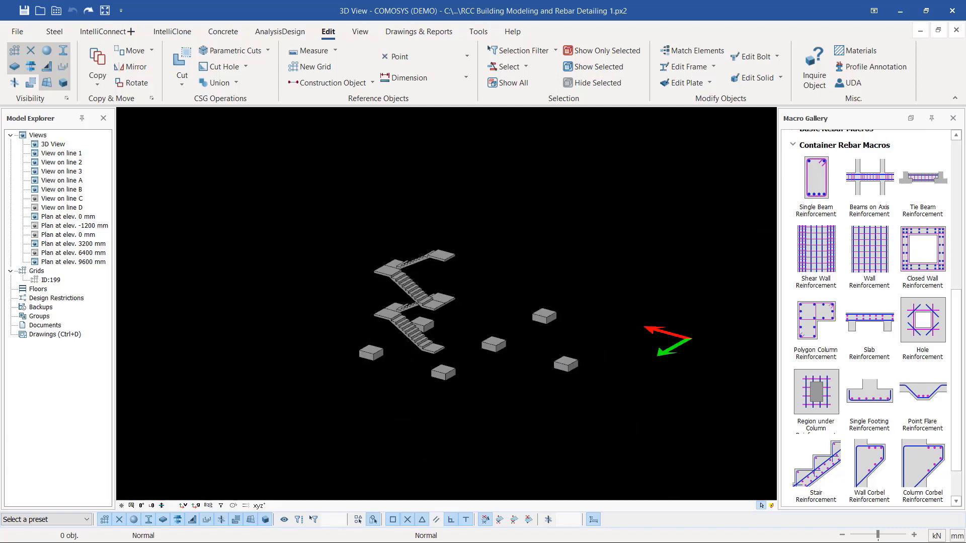
middle_click_drag(506, 242, 586, 245)
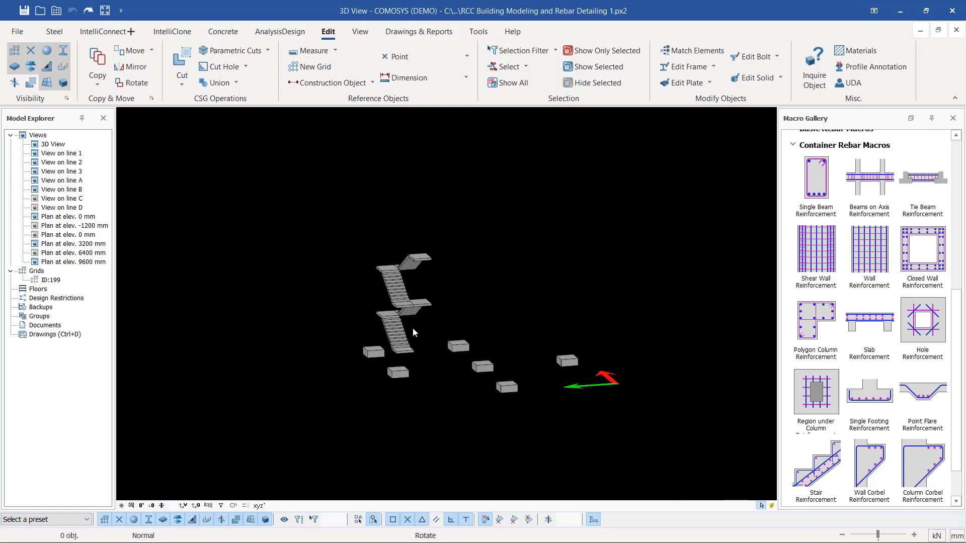
mouse_move(413, 328)
middle_mouse_down()
mouse_move(442, 322)
mouse_move(412, 334)
middle_mouse_up()
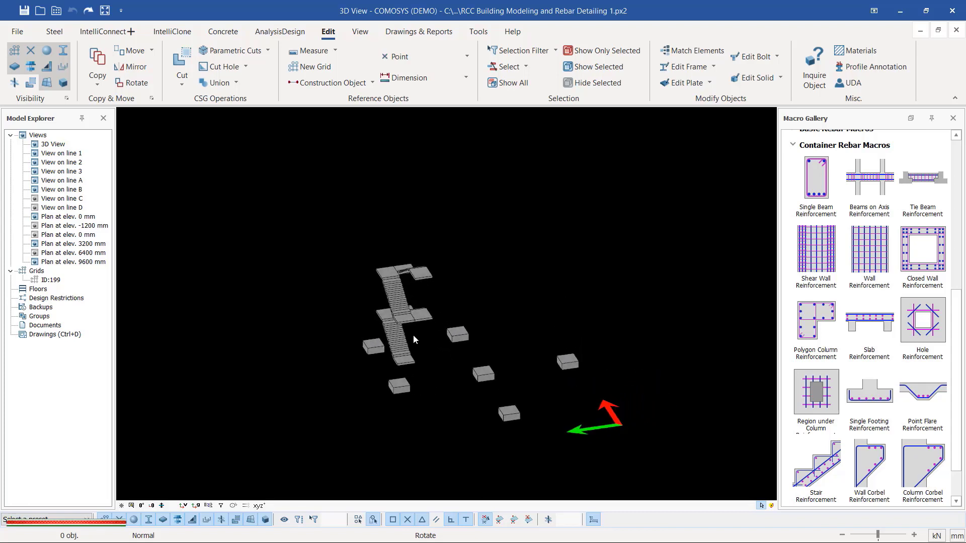
left_click_drag(584, 267, 446, 418)
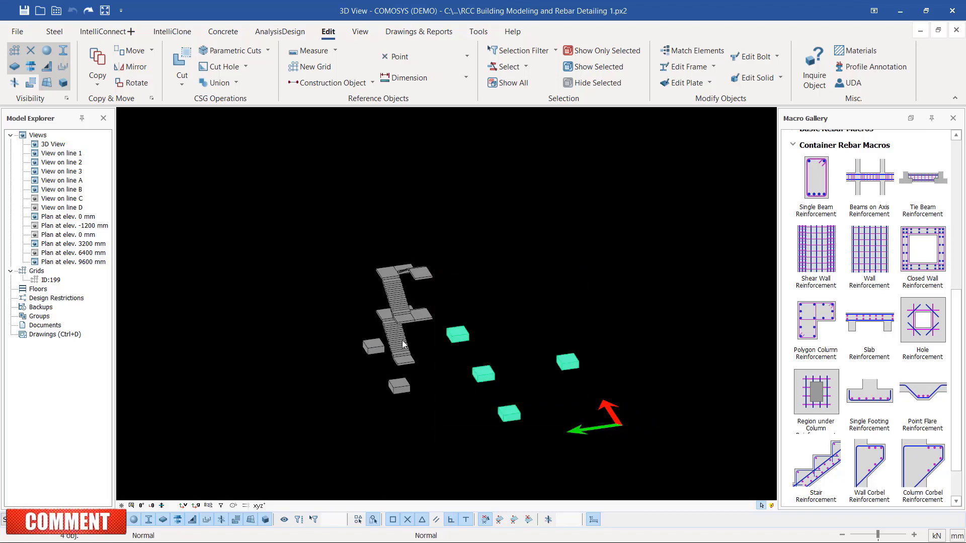
scroll(403, 306, "up", 2)
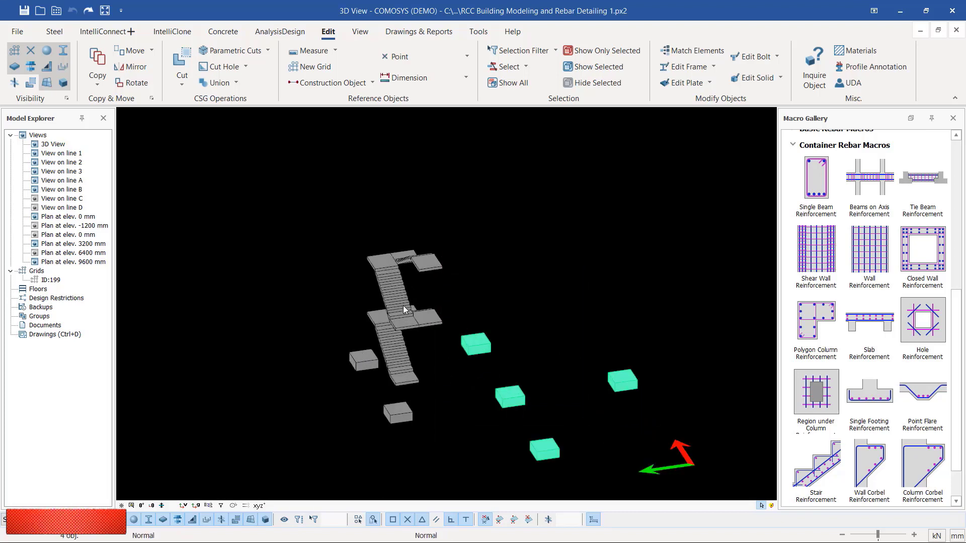
left_click(399, 416)
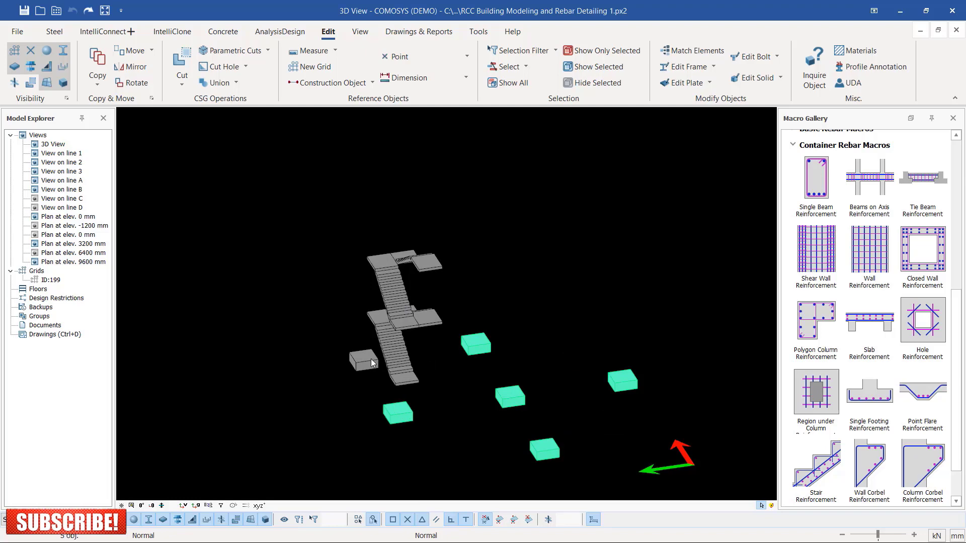
left_click(372, 360)
Step: Hide the selected footings so only the stair flights and landings remain visible
right_click(481, 342)
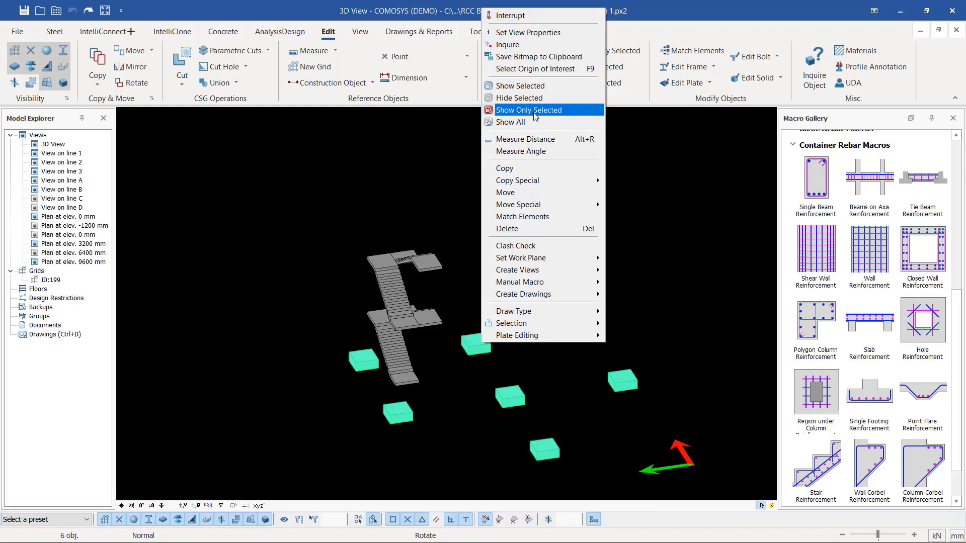
left_click(532, 98)
middle_click_drag(393, 328, 414, 319)
scroll(475, 342, "up", 3)
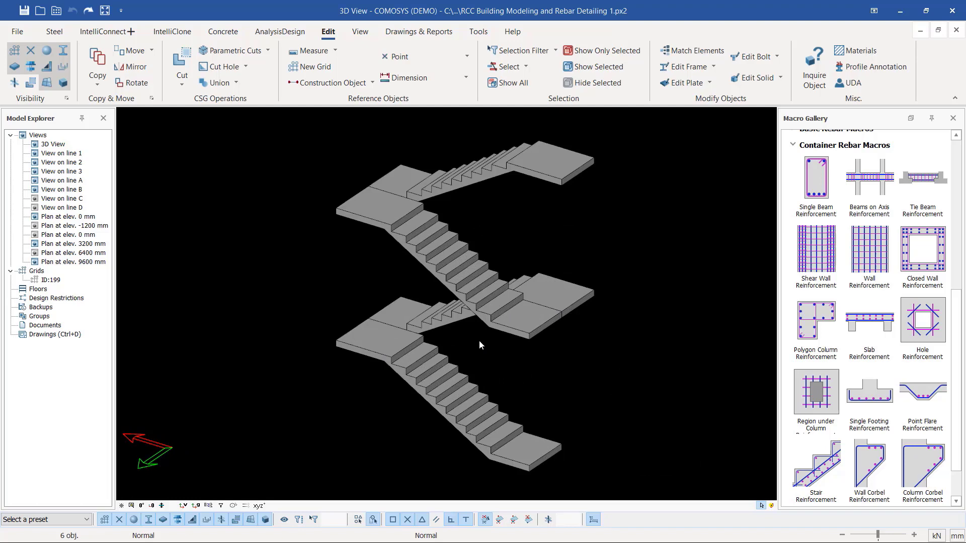
scroll(459, 397, "up", 4)
scroll(403, 409, "down", 1)
middle_click_drag(433, 392, 503, 408)
scroll(446, 399, "down", 3)
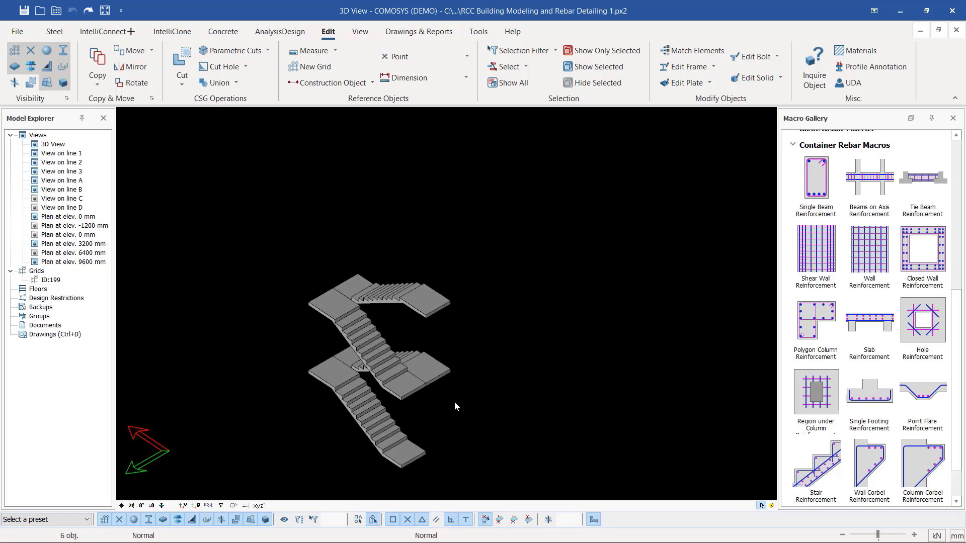
scroll(373, 391, "up", 3)
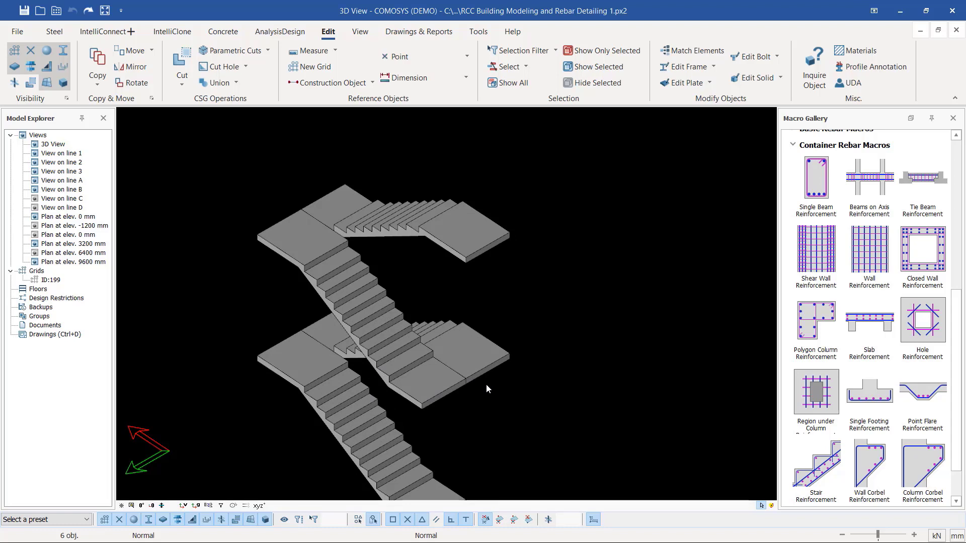
scroll(486, 384, "down", 2)
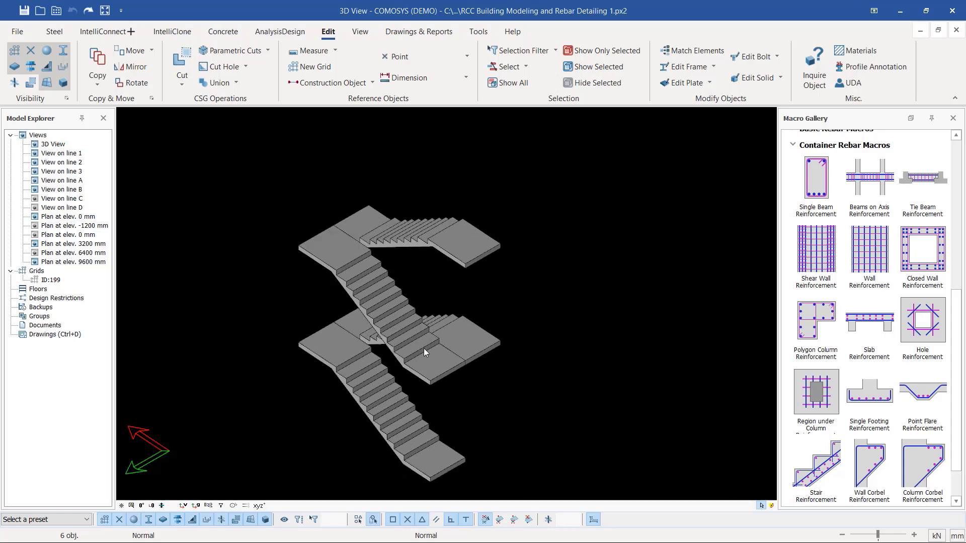
mouse_move(422, 352)
middle_mouse_down()
mouse_move(393, 352)
mouse_move(429, 351)
middle_mouse_up()
scroll(443, 418, "up", 5)
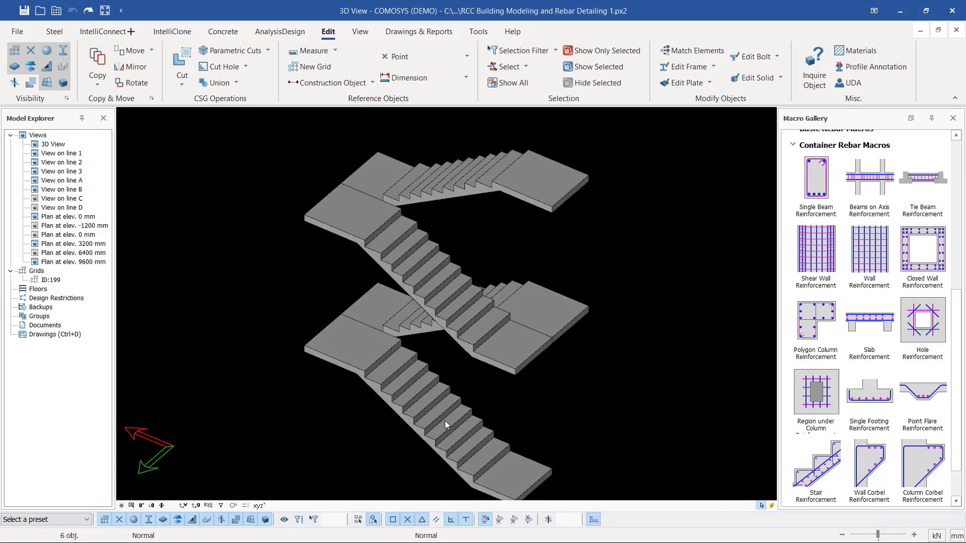
Step: Select the lower stair flight to inspect it, then clear the selection
left_click(427, 428)
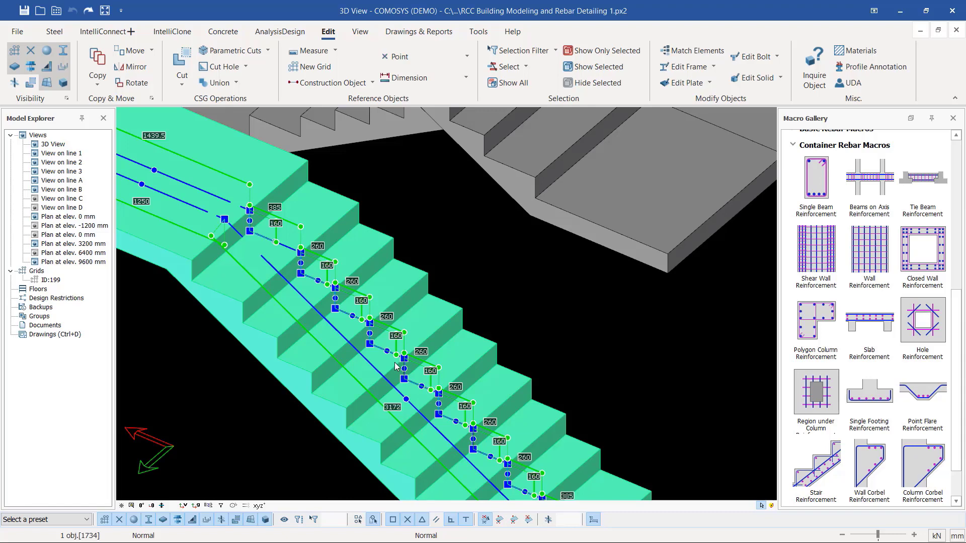
middle_click_drag(397, 366, 549, 341)
left_click(546, 232)
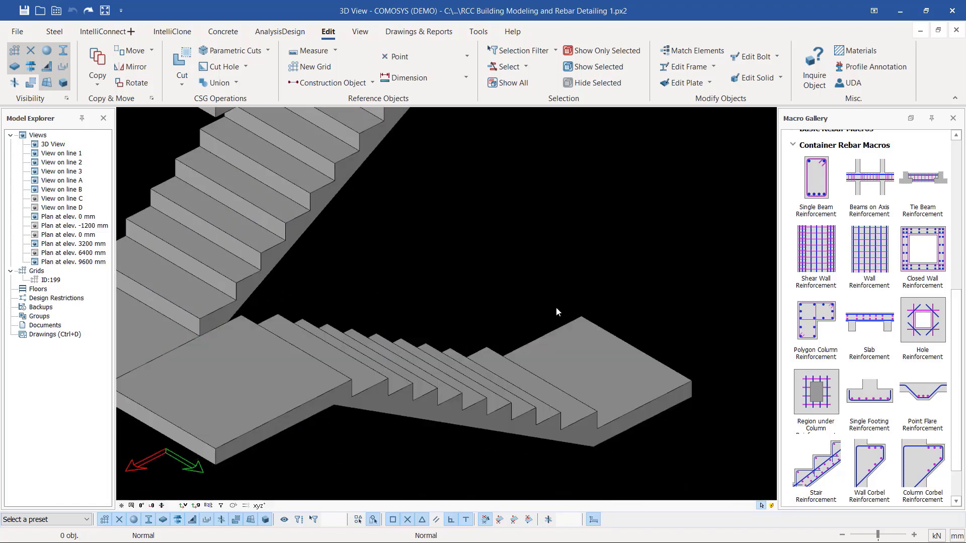
mouse_move(497, 395)
middle_mouse_down()
mouse_move(468, 398)
mouse_move(491, 387)
middle_mouse_up()
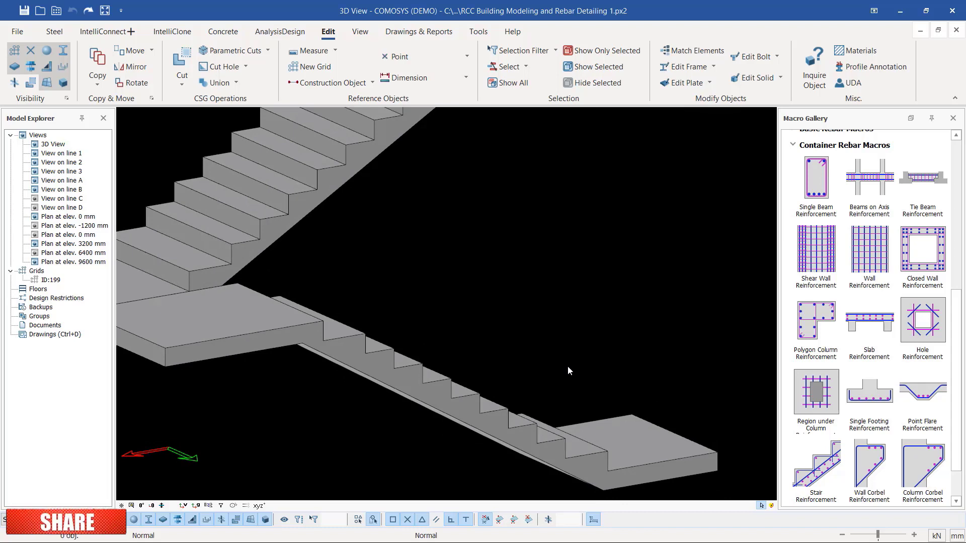
Step: Expand Reinforcement > Container Rebar Macros in the Macro Gallery to show the macro thumbnails
scroll(832, 323, "up", 1)
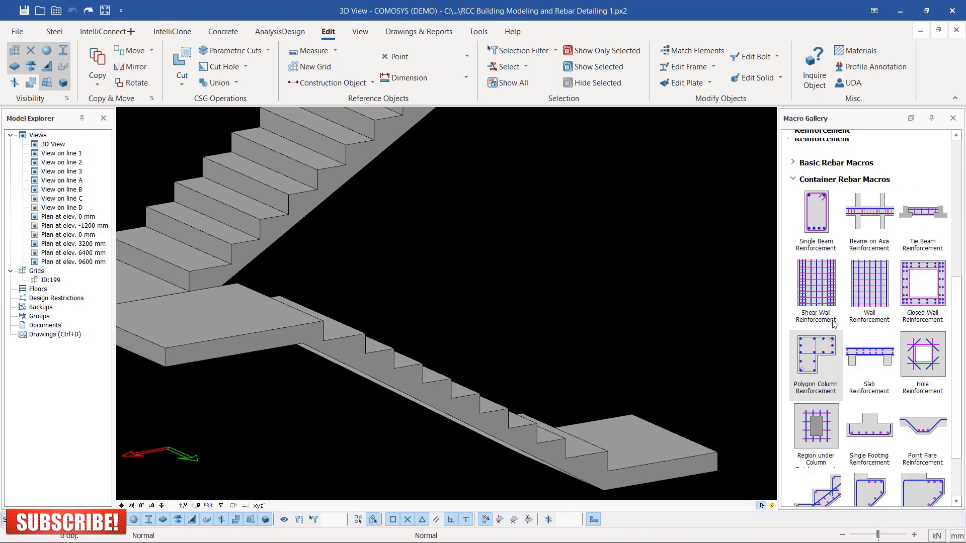
scroll(832, 324, "up", 1)
left_click(795, 226)
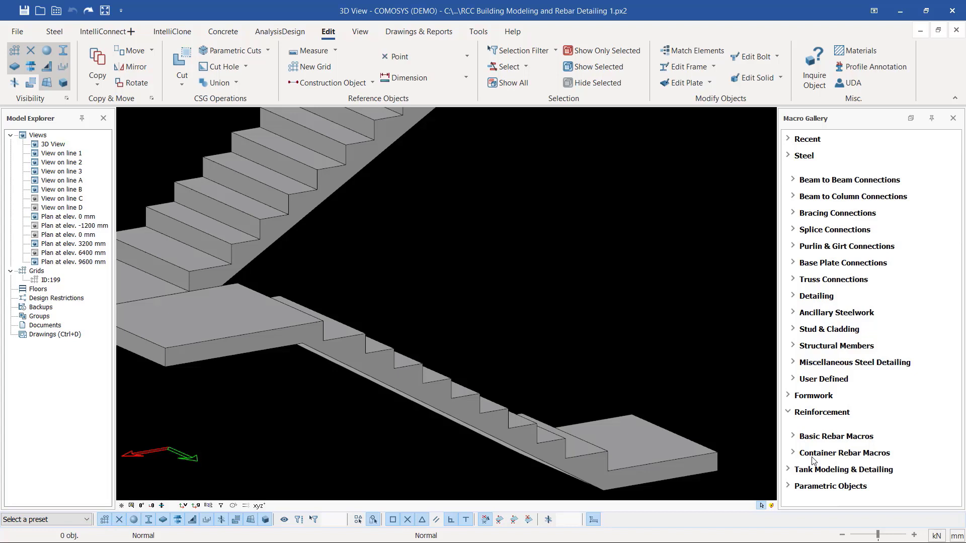
left_click(788, 414)
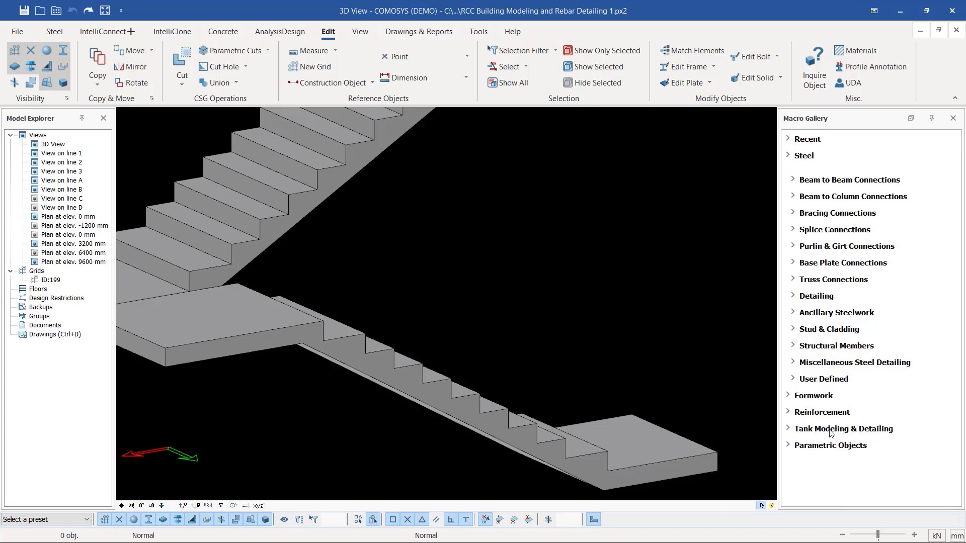
left_click(789, 414)
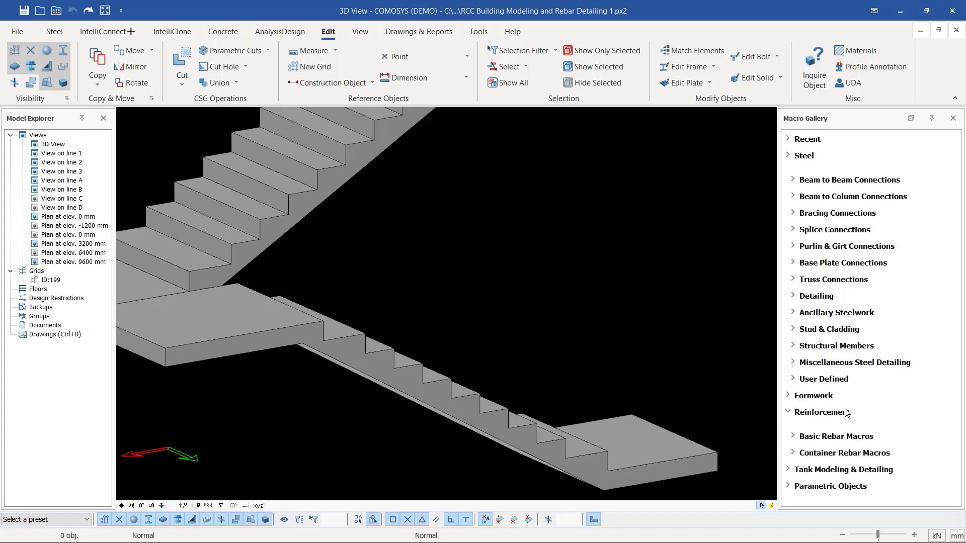
left_click(793, 453)
Step: Scroll down to the Stair Reinforcement macro and open its settings
scroll(878, 402, "down", 4)
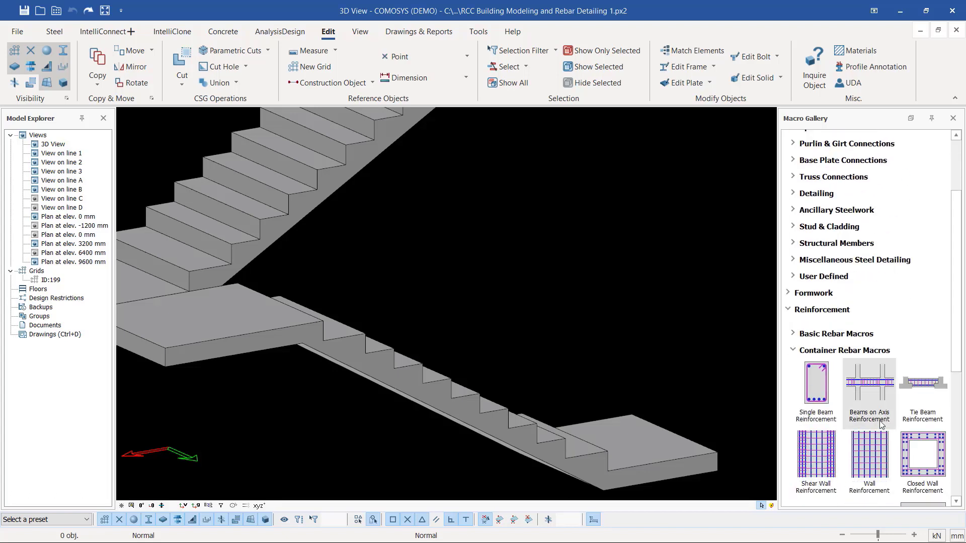
scroll(881, 398, "down", 3)
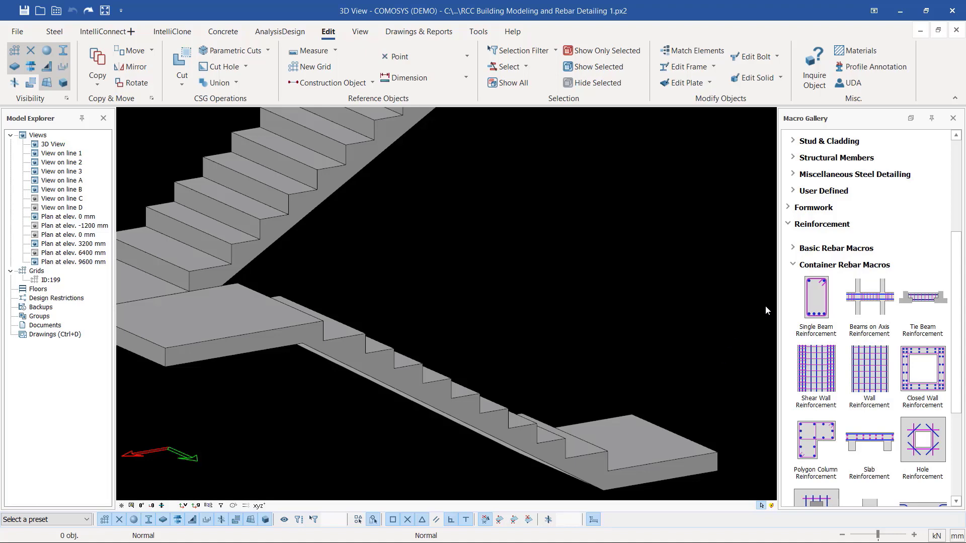
scroll(872, 363, "down", 3)
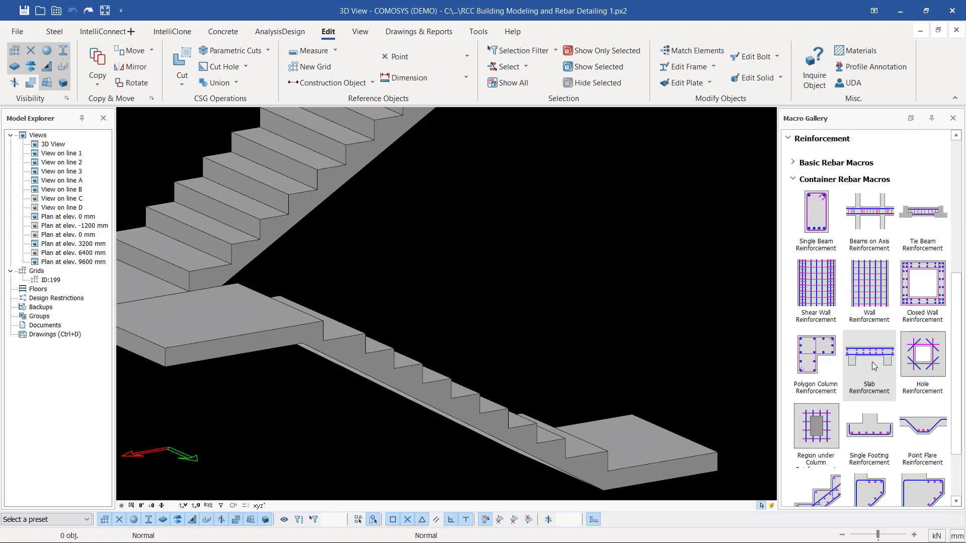
scroll(874, 366, "down", 3)
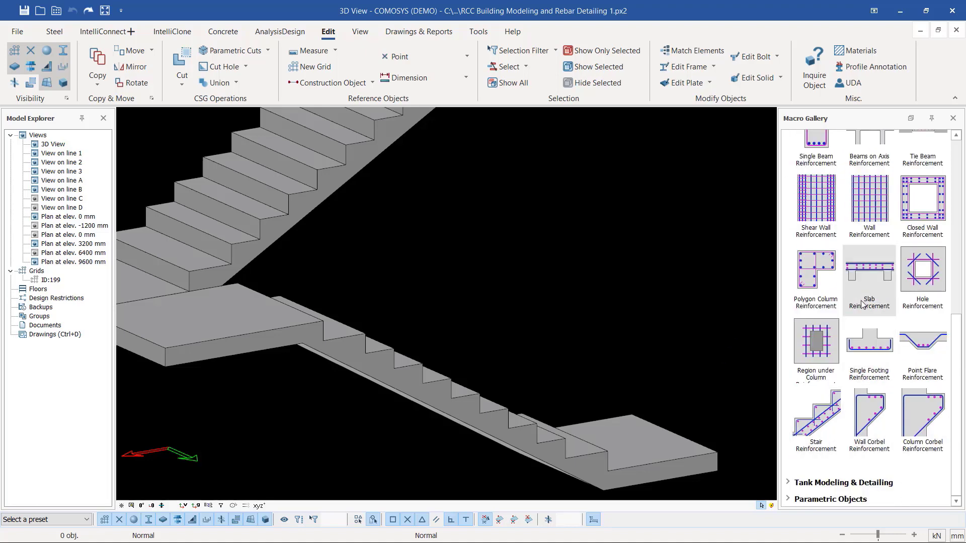
double_click(816, 417)
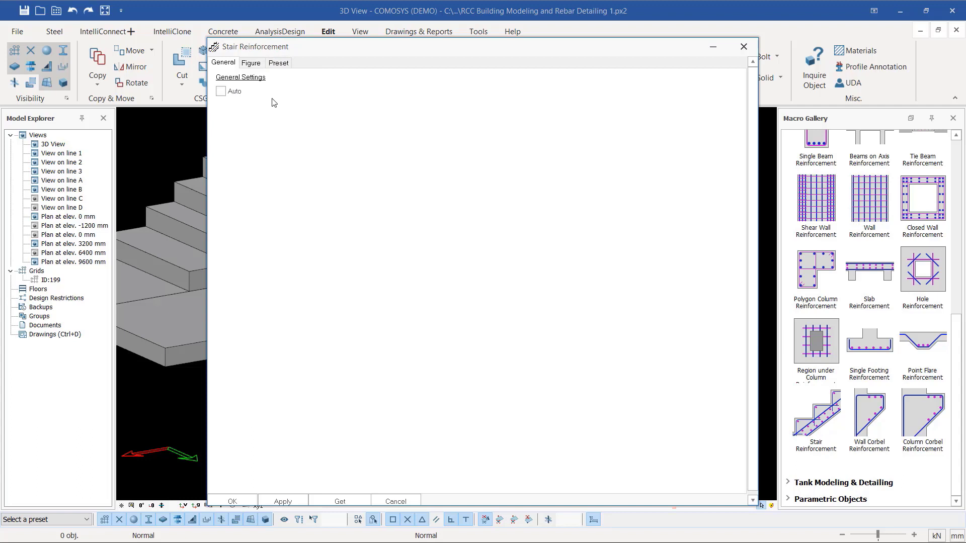
Step: Inspect the Figure page and Top Surface Reinforcement: φ10/150 main, φ8/150 secondary bars, cover 40
left_click(231, 96)
left_click(252, 64)
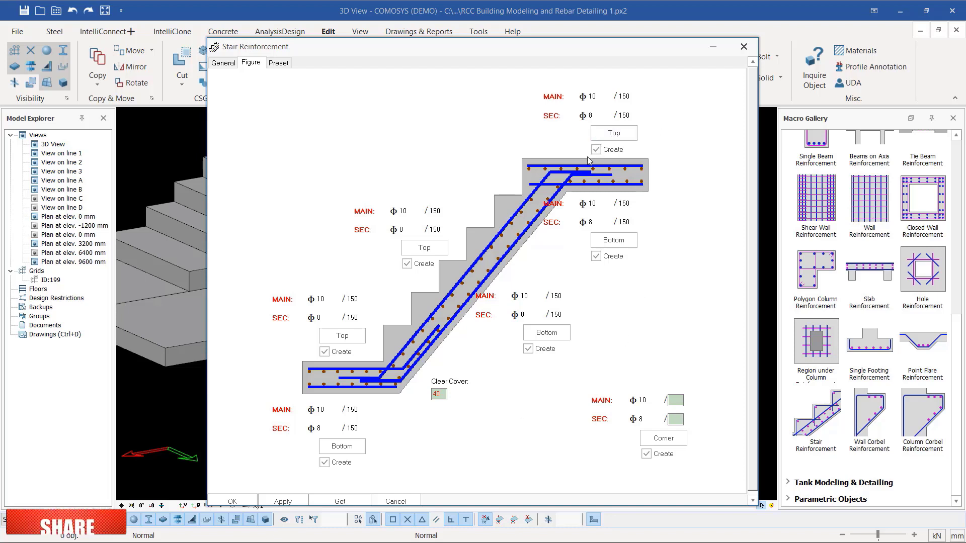
left_click(223, 64)
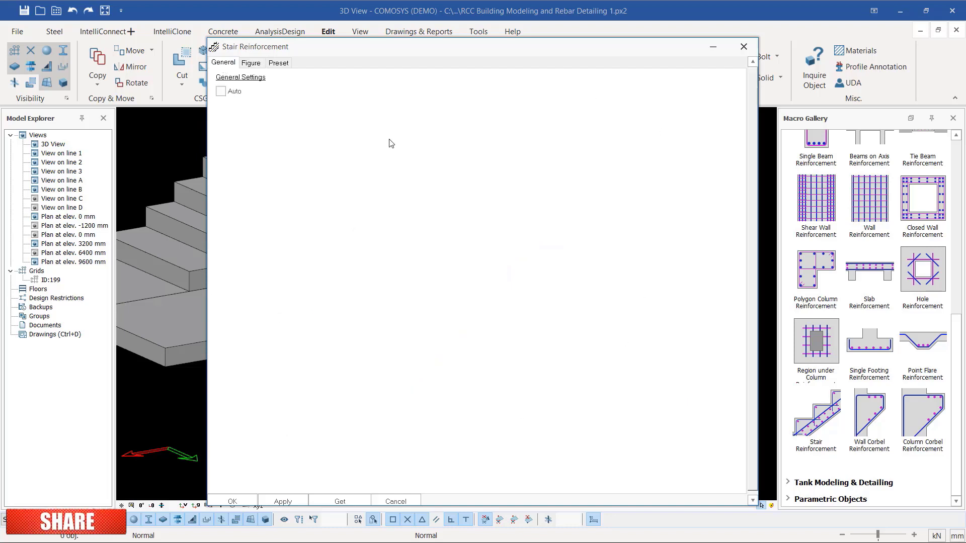
left_click(251, 62)
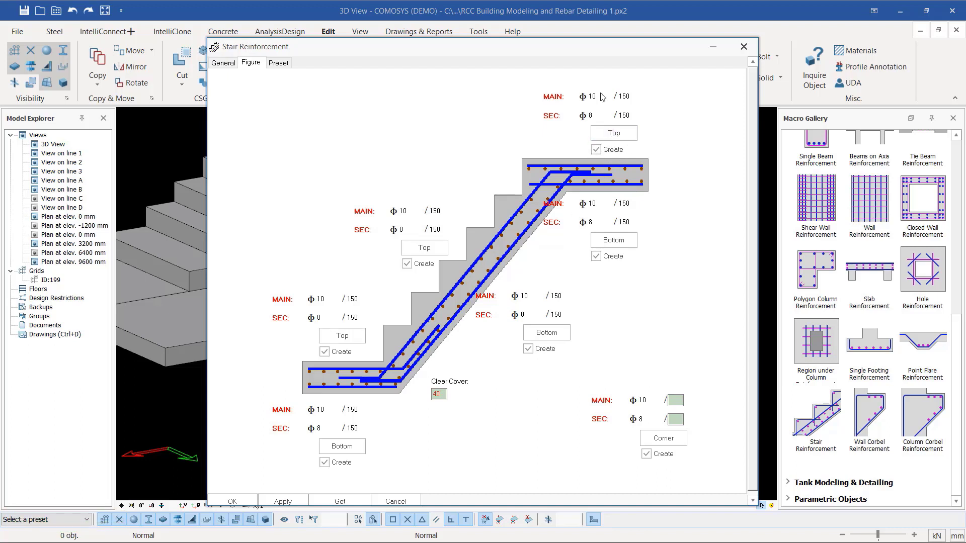
left_click(607, 132)
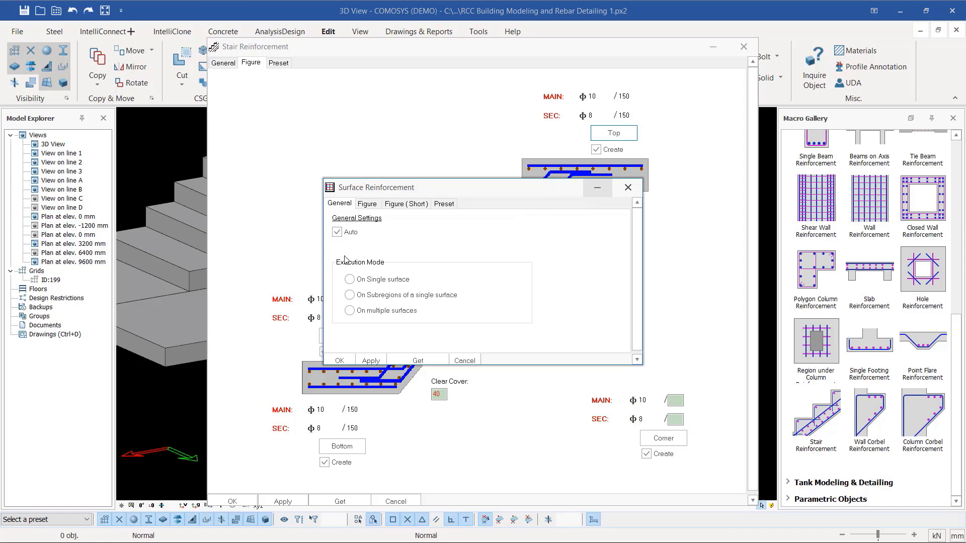
left_click(628, 187)
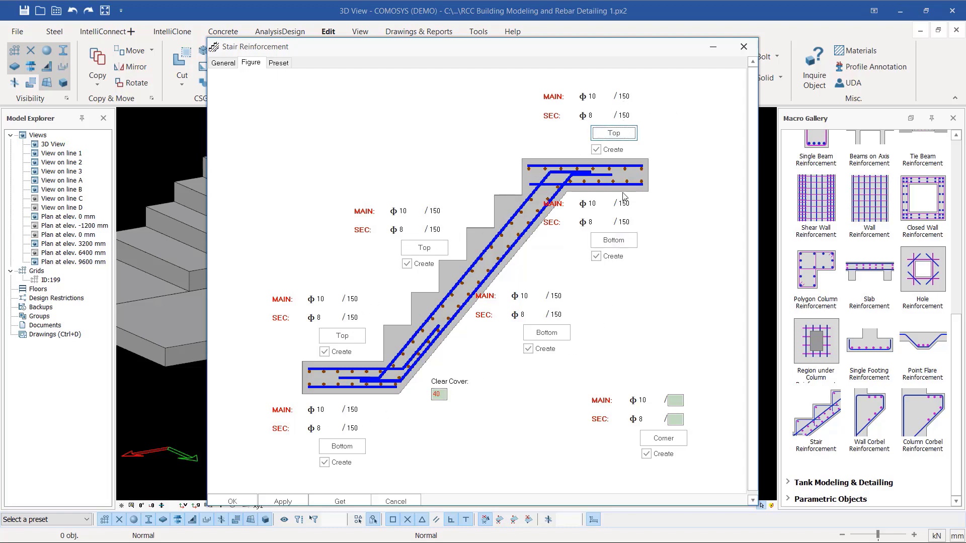
Step: Check that the Macro Presets list on the Preset page includes ST1
left_click(283, 66)
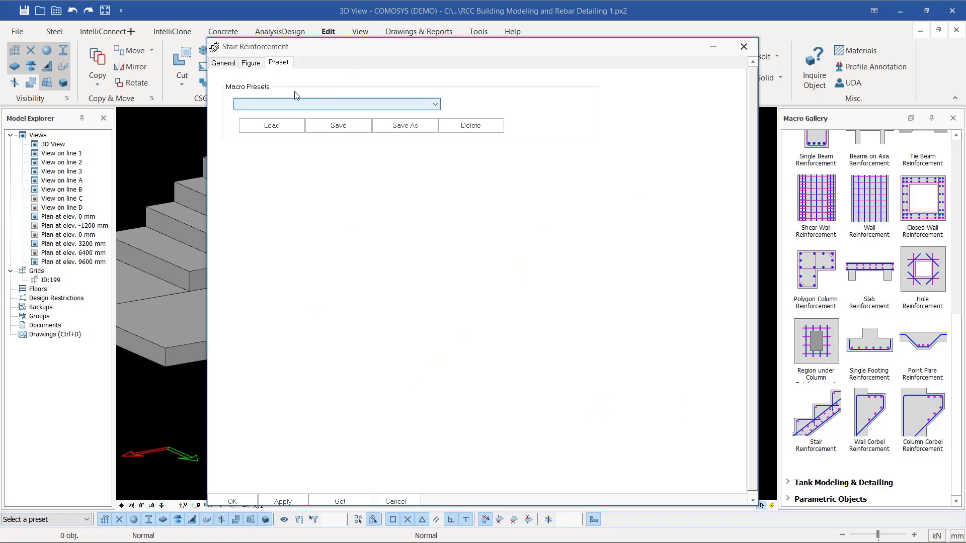
left_click(250, 63)
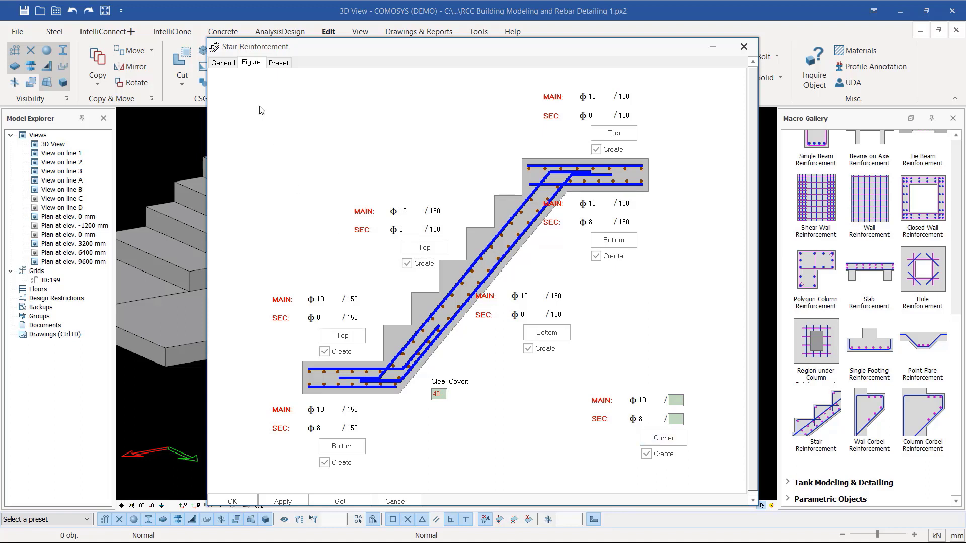
left_click(280, 63)
left_click(436, 106)
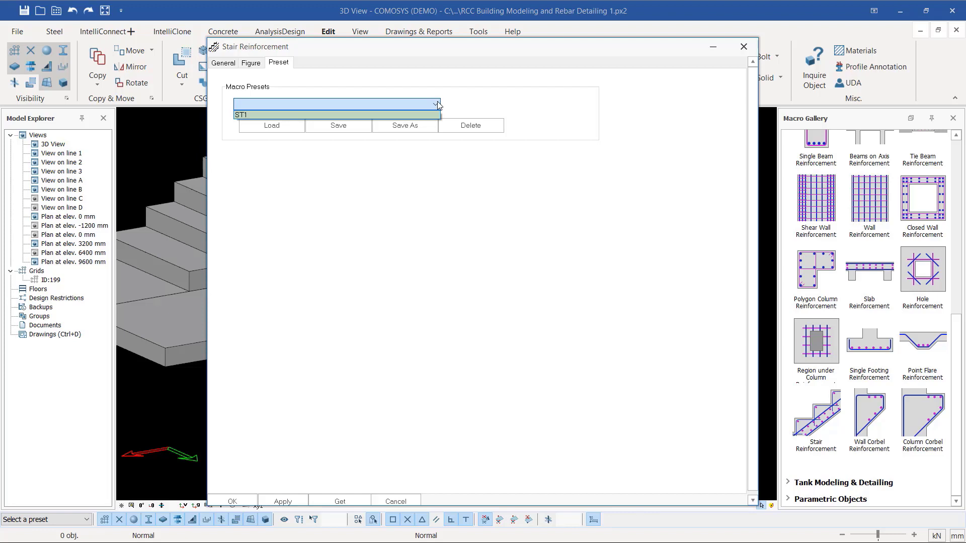
Step: Return to the Figure page without choosing a preset and close the Stair Reinforcement dialog
left_click(254, 65)
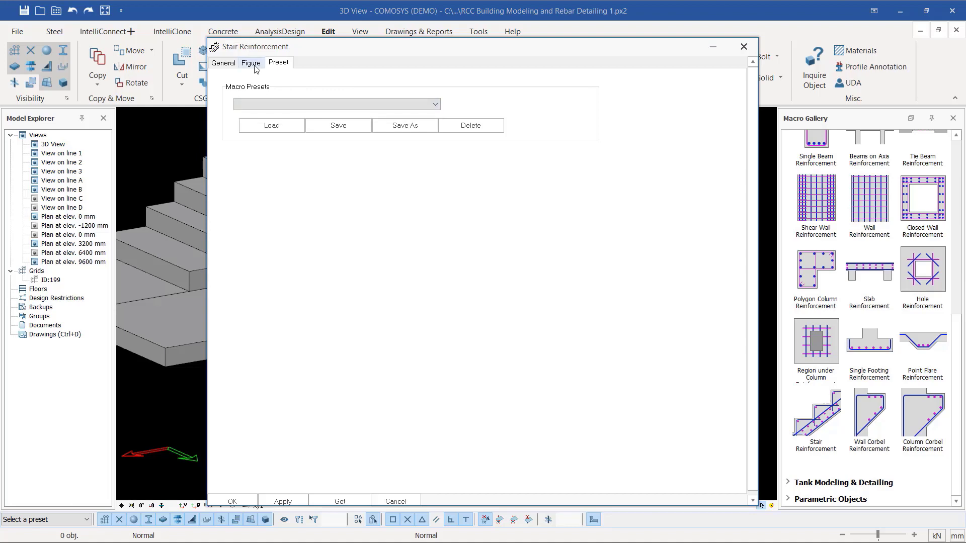
left_click(254, 65)
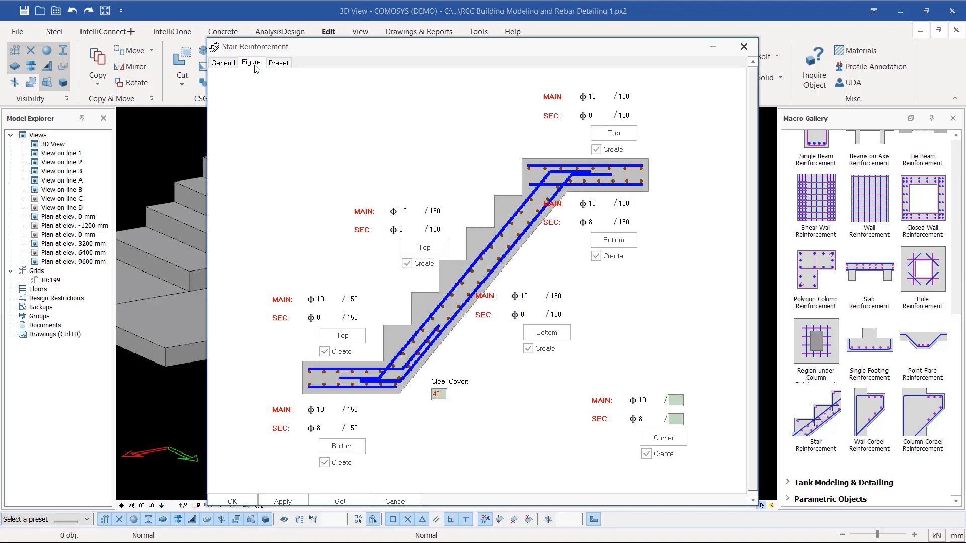
left_click(743, 46)
Step: Start the Stair Reinforcement macro, choose the ST1 macro preset, and close the settings
left_click(817, 419)
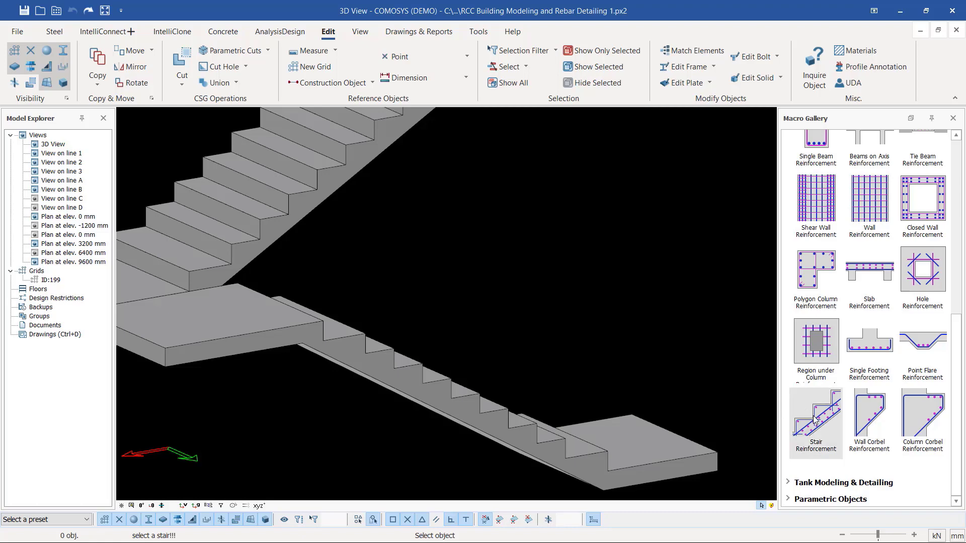
double_click(815, 419)
left_click(279, 63)
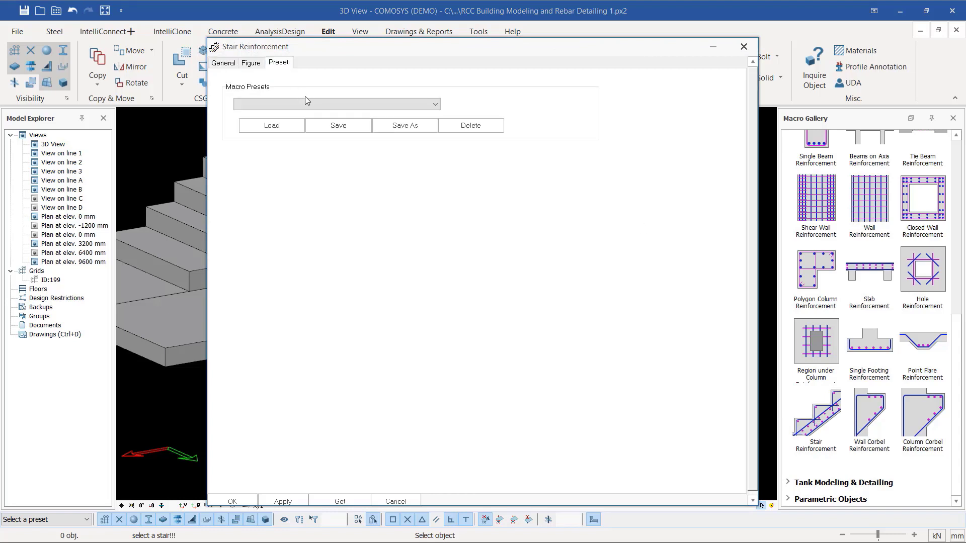
left_click(332, 104)
left_click(256, 115)
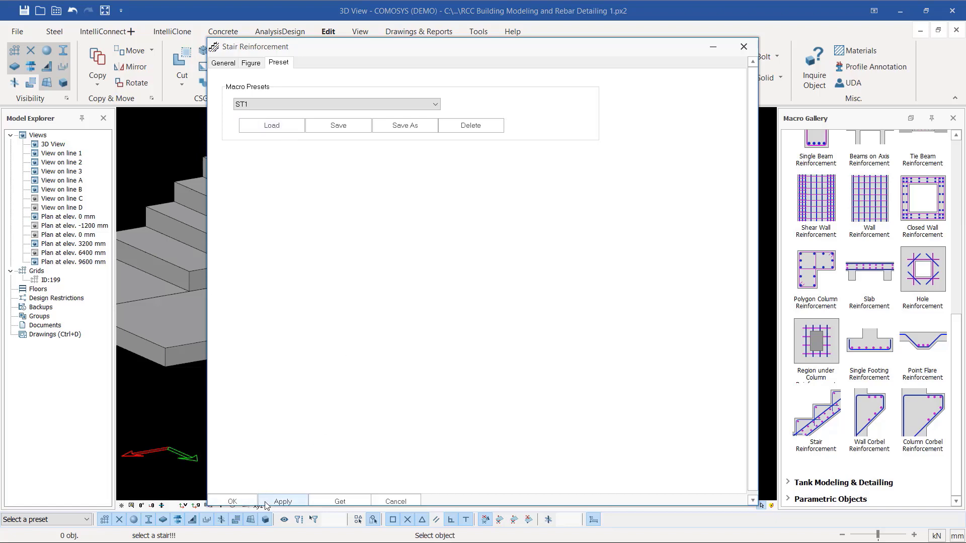
left_click(744, 46)
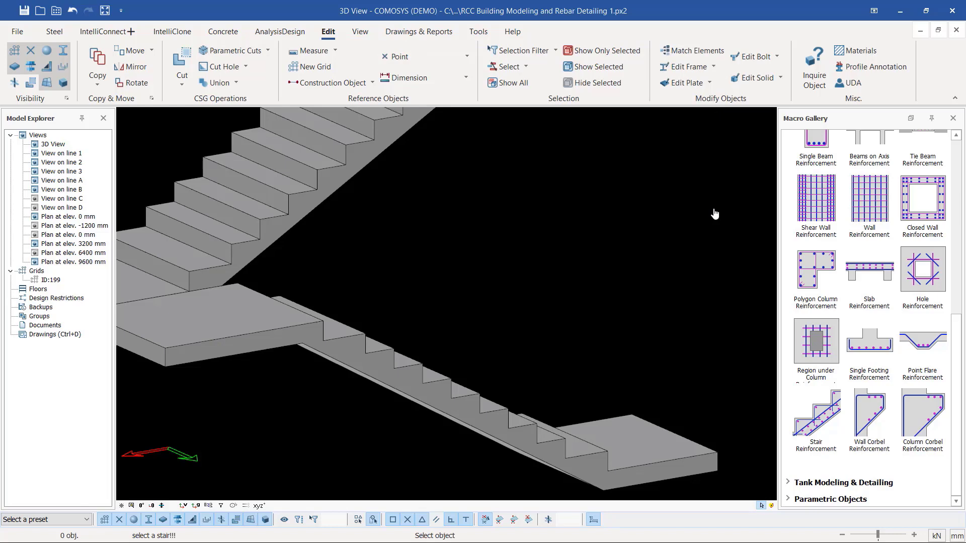
Step: Pick the lower stair flight to generate ST1 rebar on it
scroll(426, 402, "down", 5)
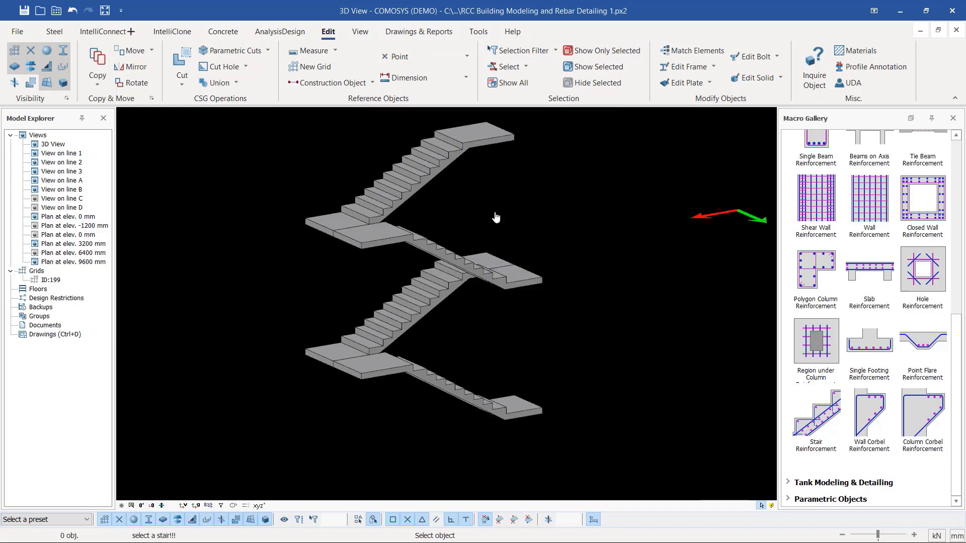
scroll(471, 399, "up", 4)
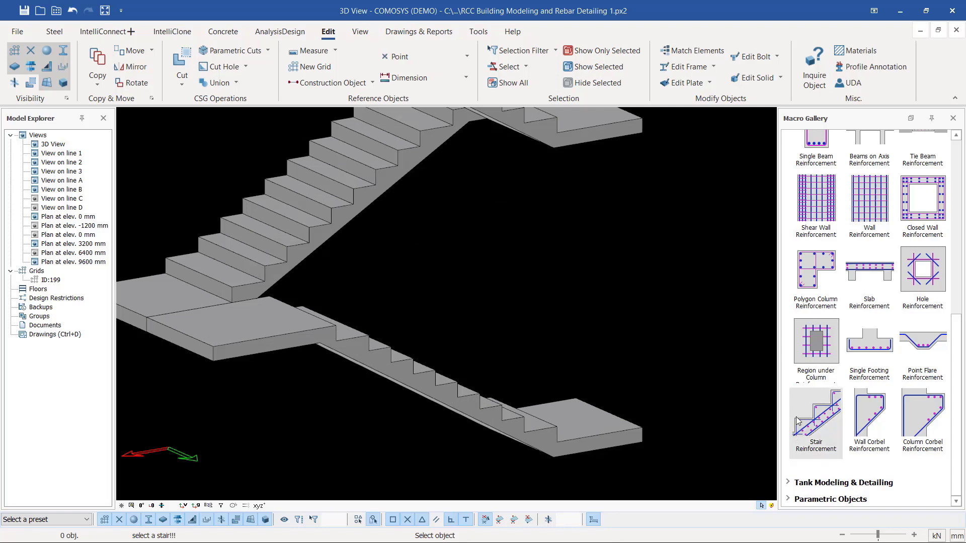
scroll(532, 429, "up", 2)
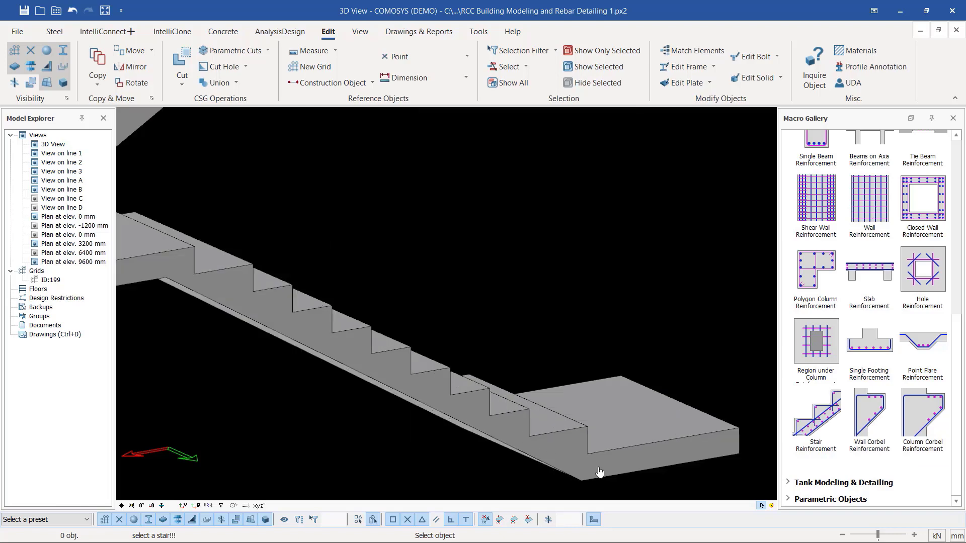
left_click(561, 443)
scroll(561, 443, "down", 3)
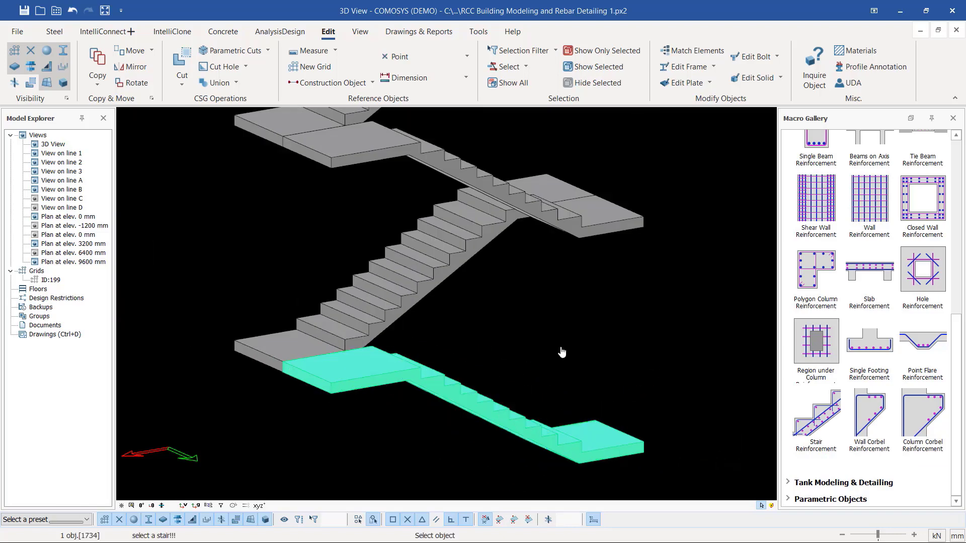
scroll(515, 333, "up", 3)
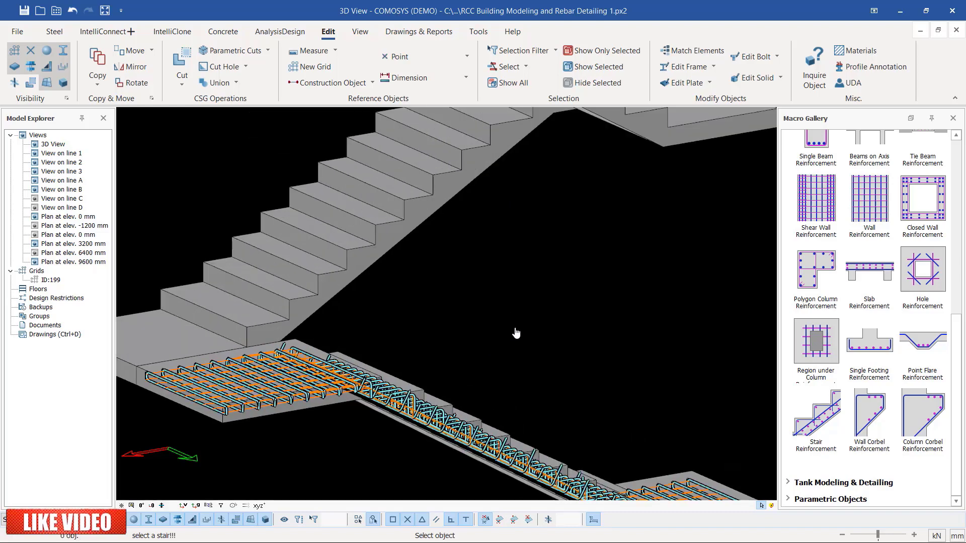
scroll(515, 325, "down", 2)
scroll(455, 224, "up", 2)
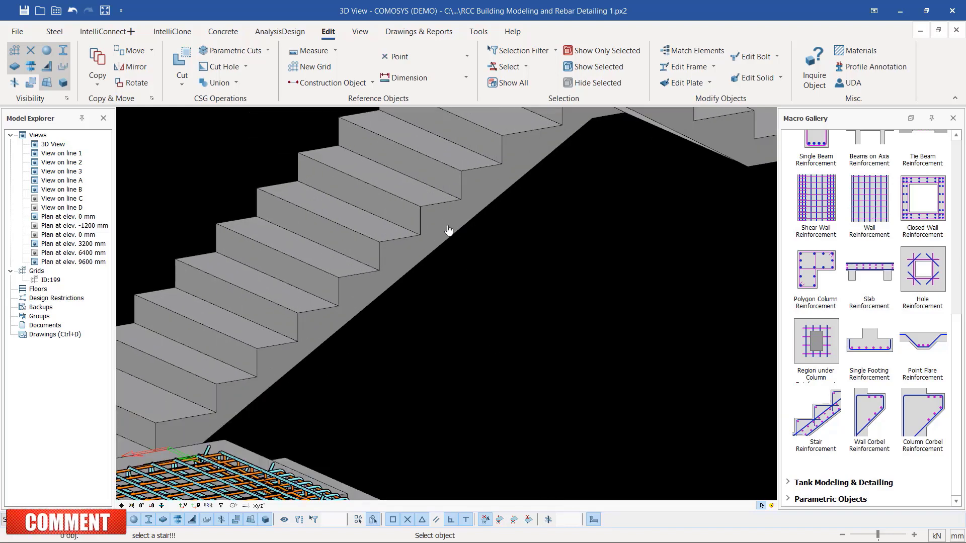
Step: Pick the upper and middle stair flights to reinforce them with ST1 rebar
left_click(455, 231)
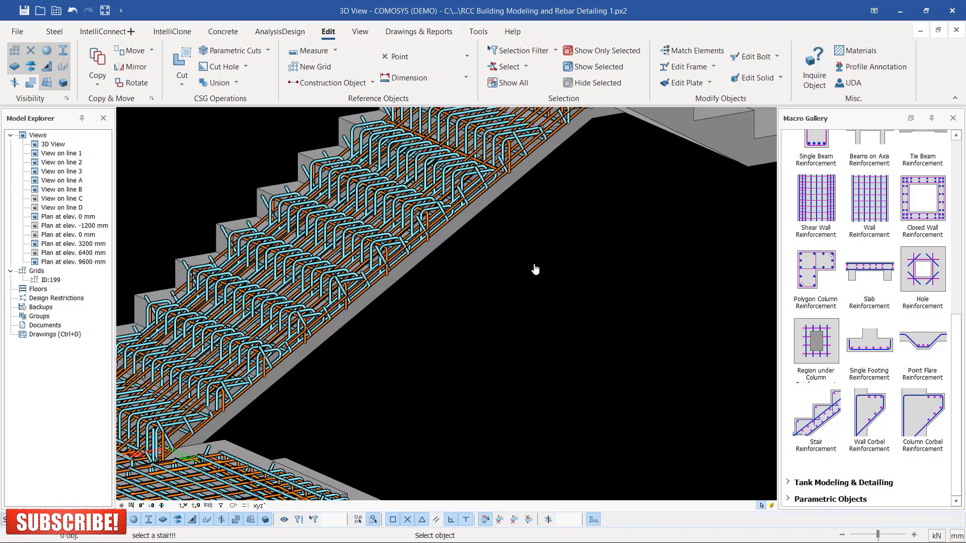
scroll(492, 414, "down", 3)
scroll(464, 274, "up", 3)
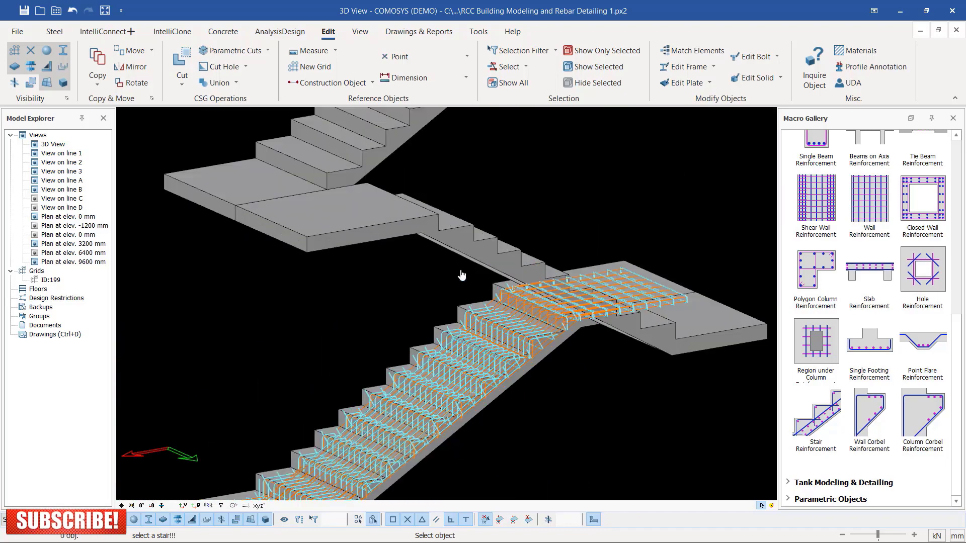
left_click(461, 242)
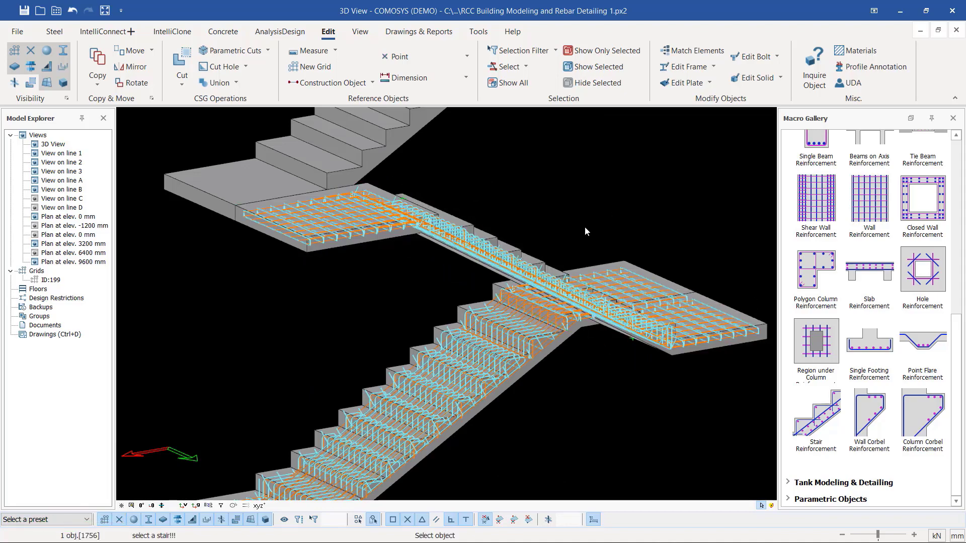
scroll(472, 245, "up", 2)
scroll(475, 372, "down", 3)
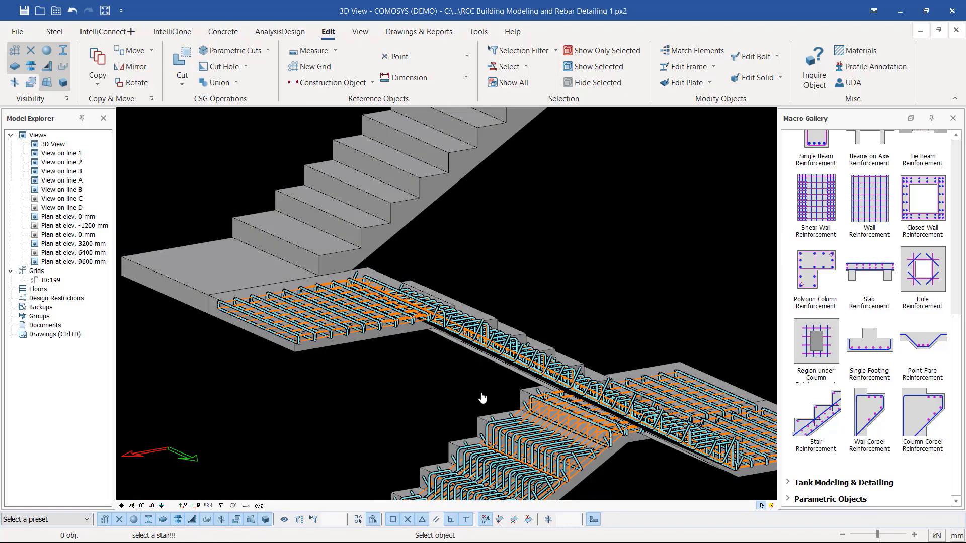
scroll(505, 211, "up", 2)
left_click(483, 245)
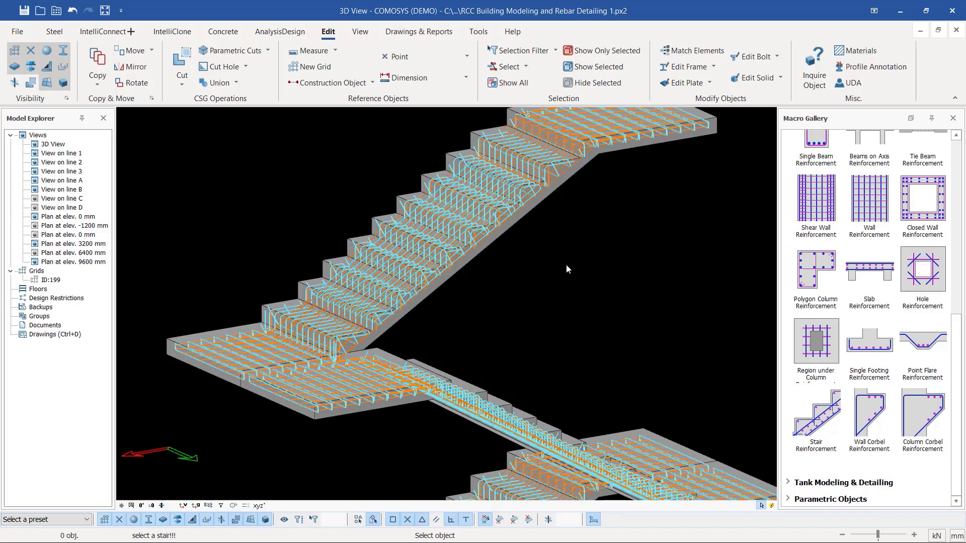
scroll(569, 269, "down", 2)
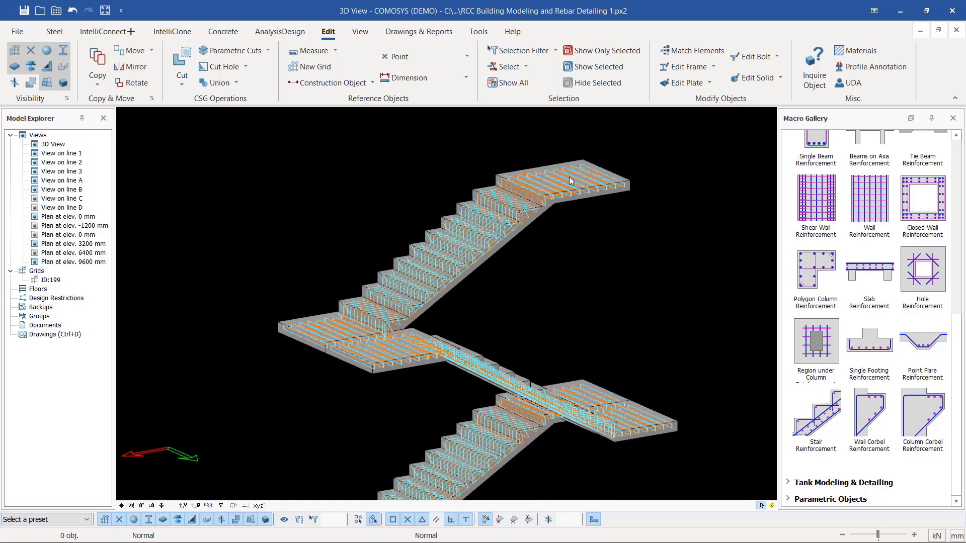
middle_click_drag(570, 182, 647, 259, "shift")
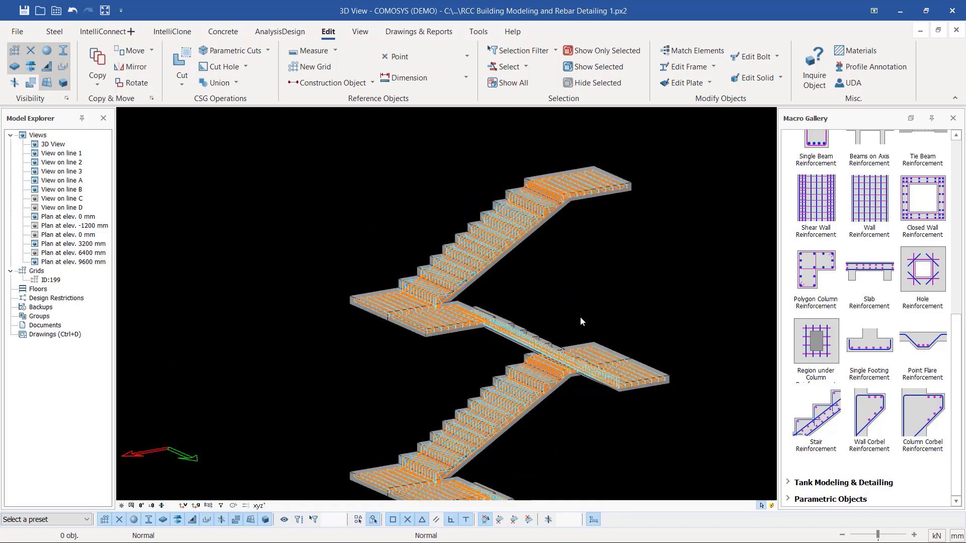
middle_click_drag(580, 316, 545, 320, "shift")
scroll(613, 370, "down", 1)
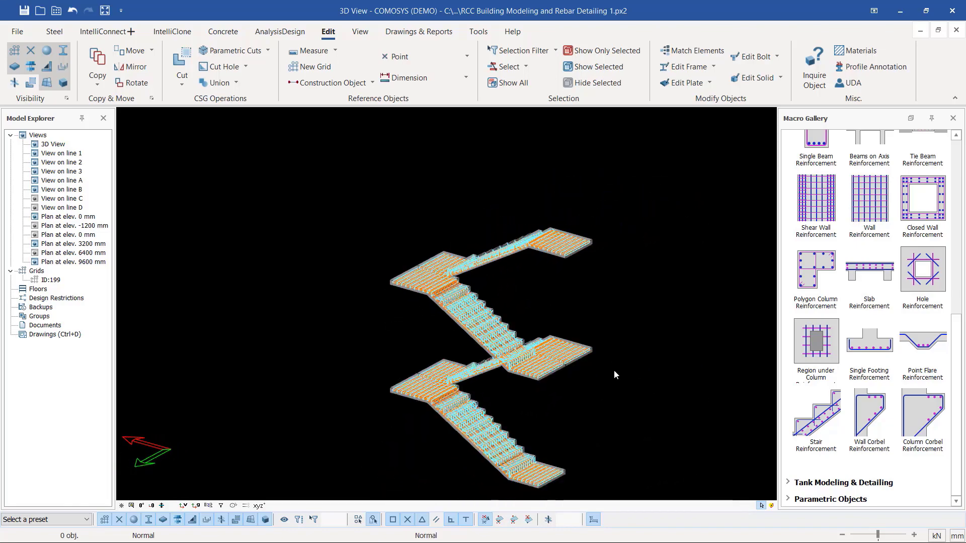
scroll(486, 458, "up", 4)
scroll(486, 458, "up", 5)
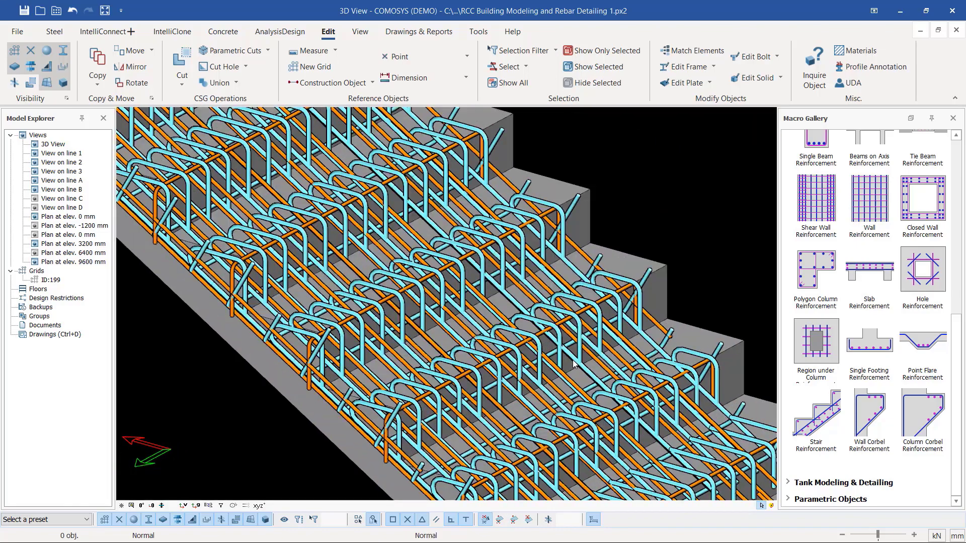
left_click(573, 361)
middle_click_drag(574, 361, 534, 362, "shift")
middle_click_drag(550, 454, 578, 352, "shift")
scroll(575, 378, "down", 6)
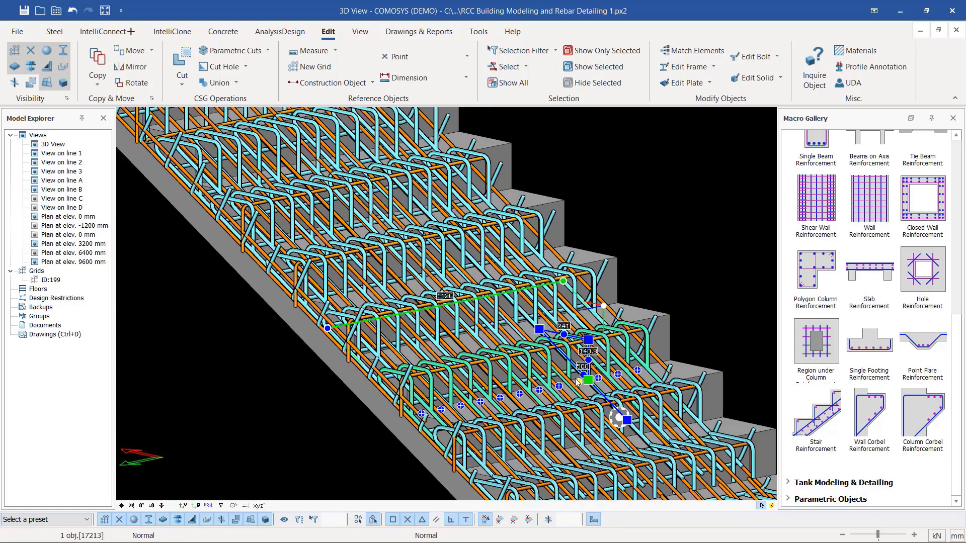
scroll(303, 201, "up", 3)
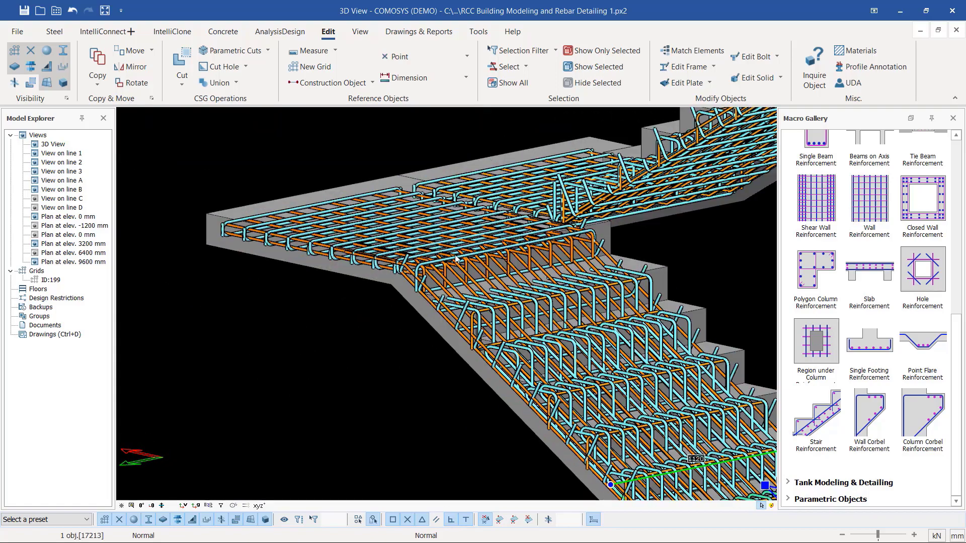
scroll(496, 270, "up", 4)
scroll(369, 321, "down", 2)
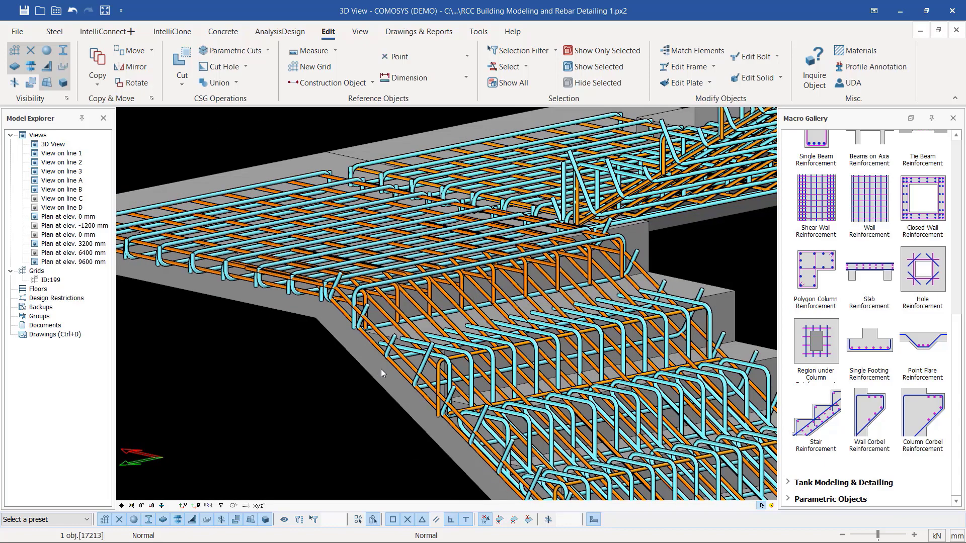
left_click(485, 355)
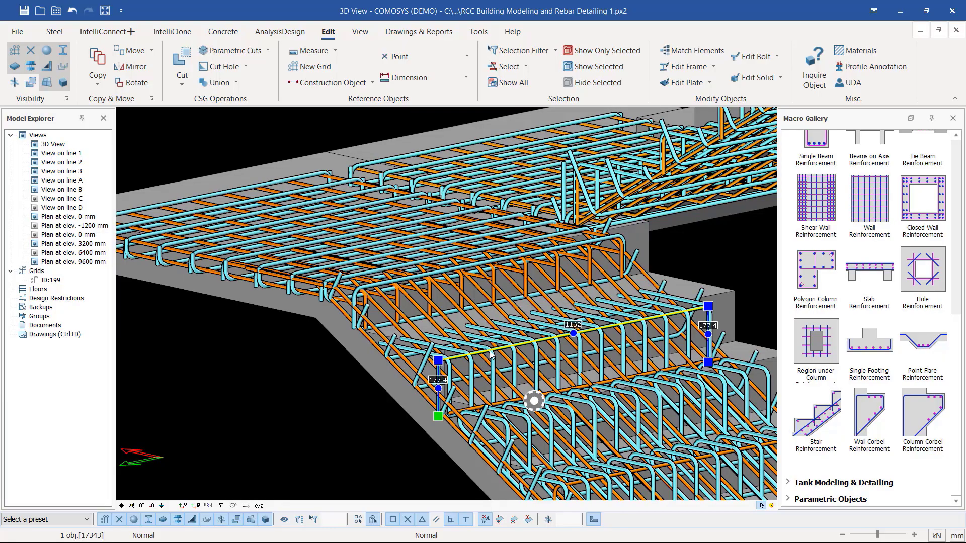
middle_click_drag(533, 399, 446, 108)
scroll(640, 379, "down", 5)
middle_click_drag(641, 379, 434, 371)
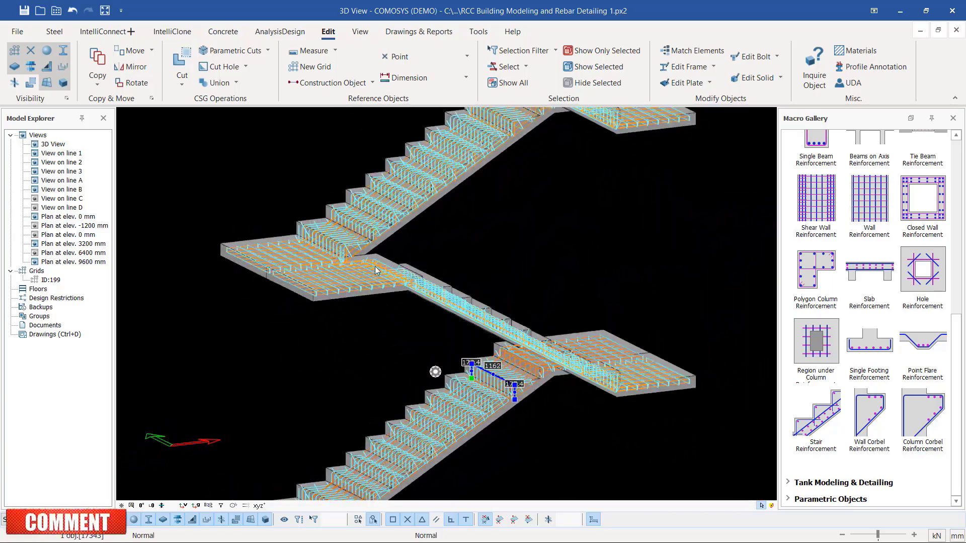
scroll(338, 268, "up", 5)
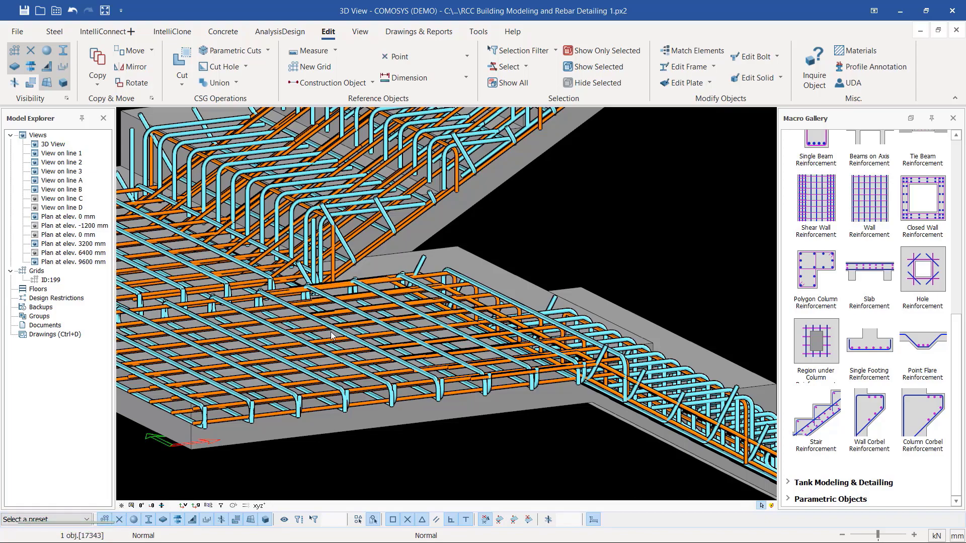
scroll(339, 270, "down", 5)
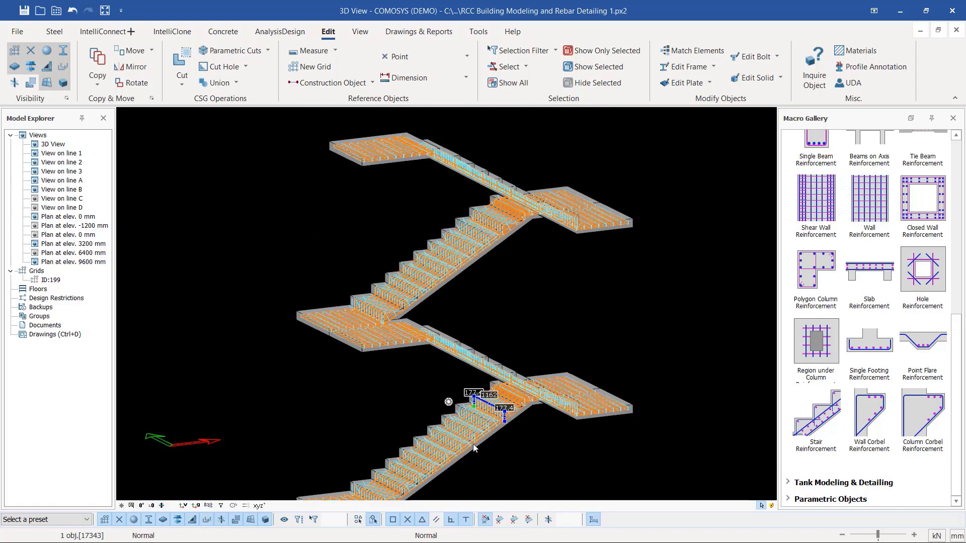
scroll(498, 382, "down", 2)
scroll(458, 431, "up", 10)
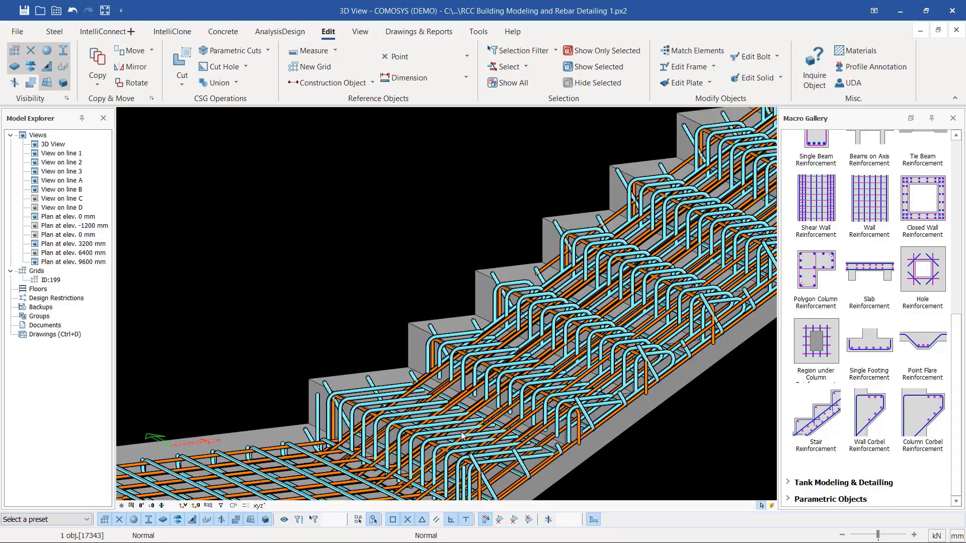
scroll(461, 432, "down", 10)
scroll(613, 230, "up", 3)
scroll(613, 230, "up", 4)
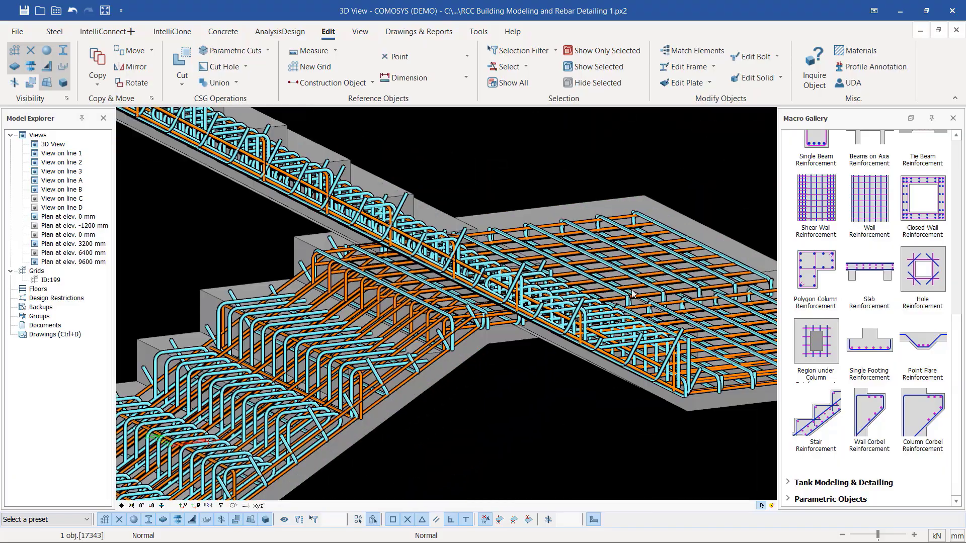
left_click(613, 230)
middle_click_drag(613, 353, 713, 446)
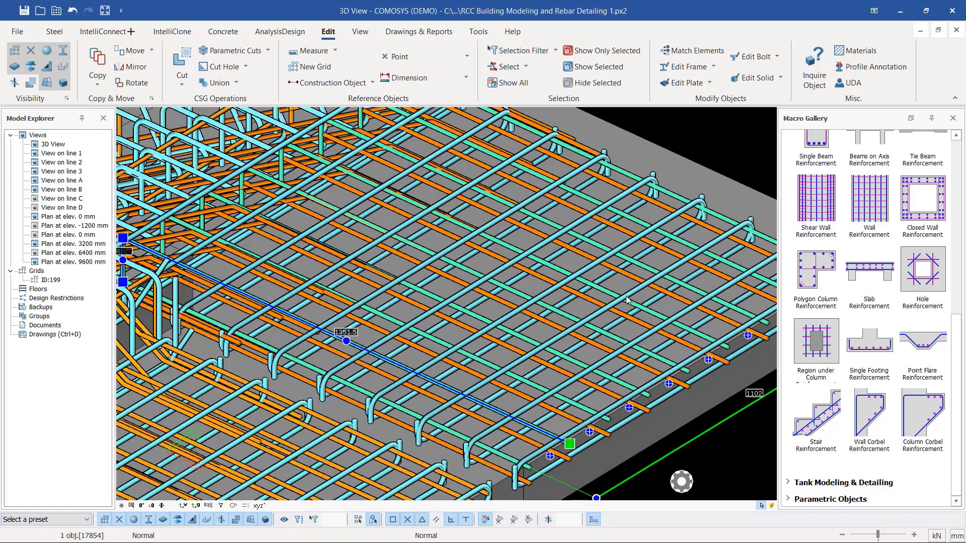
left_click(626, 296)
scroll(626, 295, "down", 6)
scroll(601, 379, "up", 4)
scroll(601, 378, "up", 2)
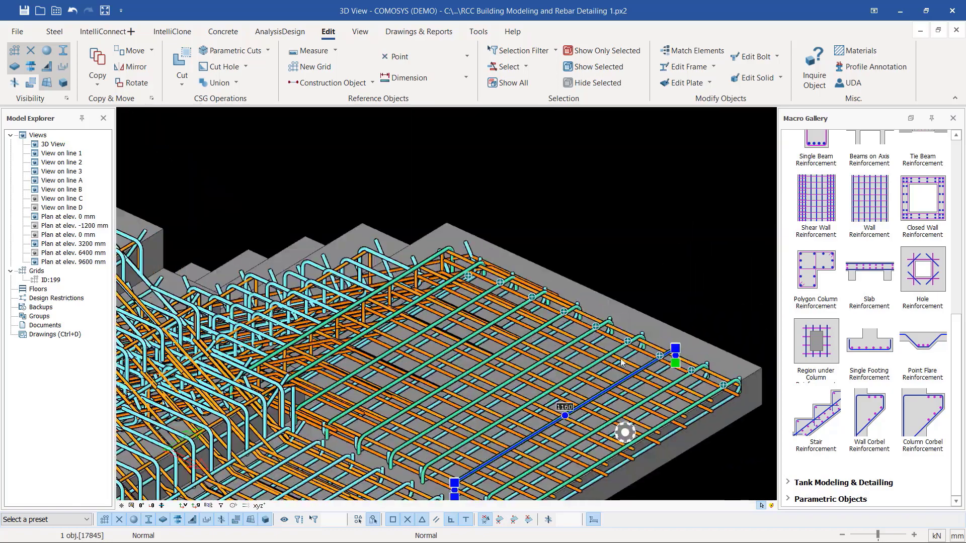
scroll(572, 380, "up", 2)
double_click(548, 328)
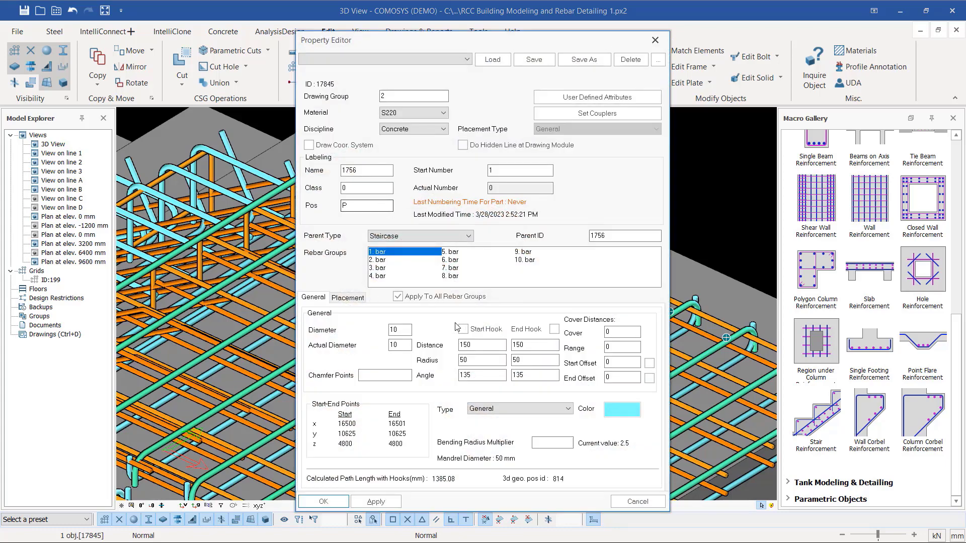
left_click(655, 39)
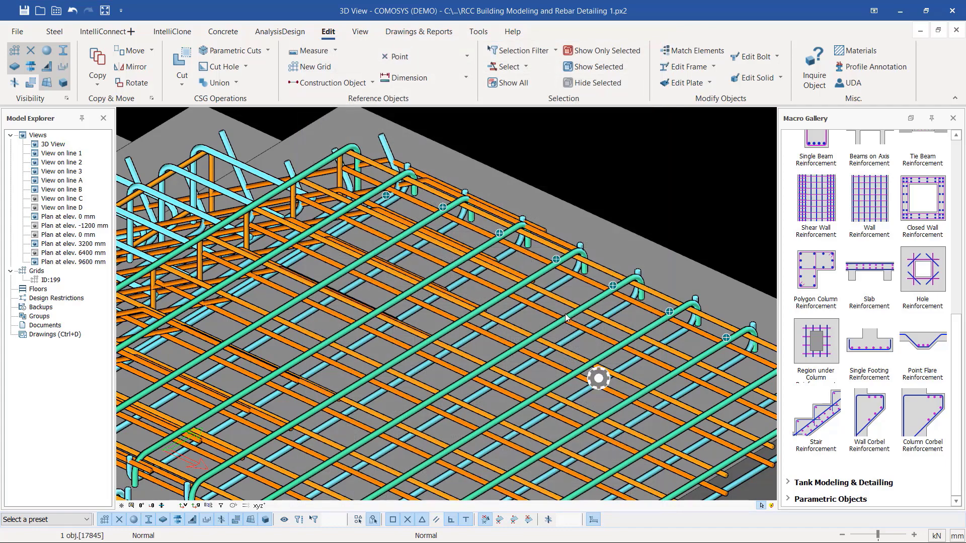
left_click(545, 331)
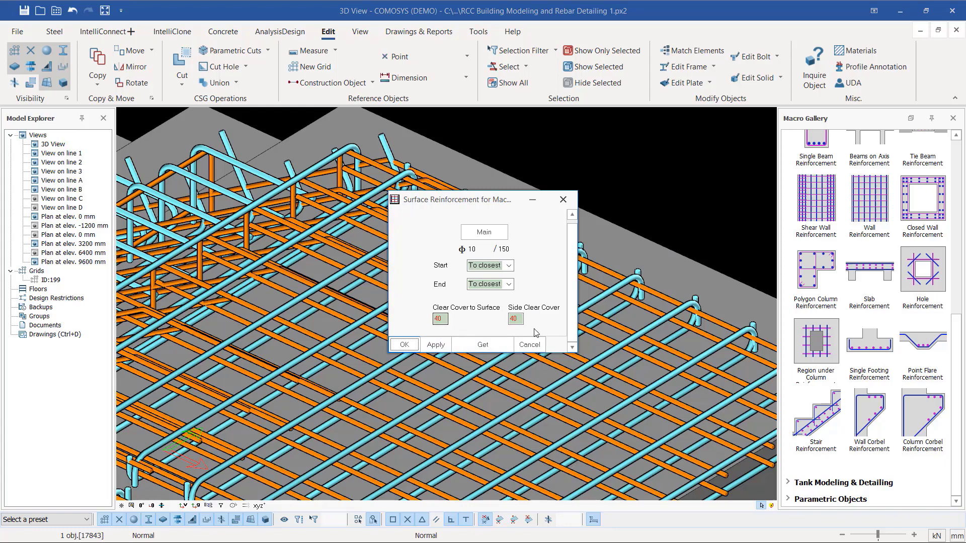
left_click(563, 199)
left_click(668, 172)
scroll(668, 172, "down", 10)
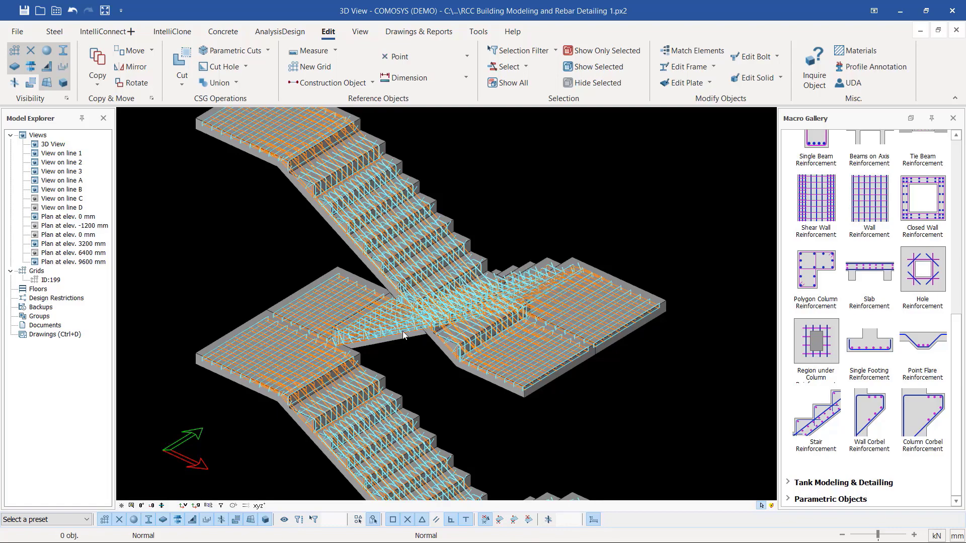
scroll(276, 341, "up", 5)
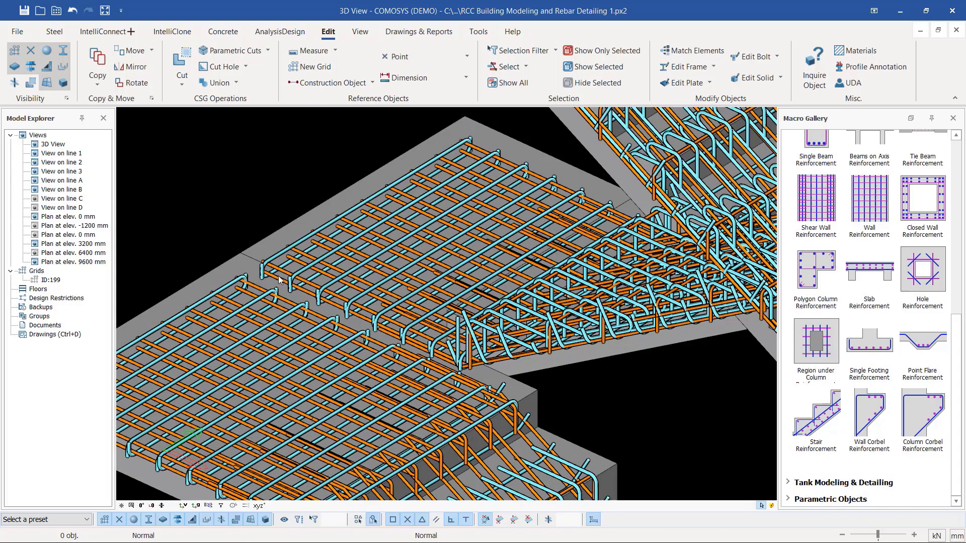
scroll(348, 324, "down", 5)
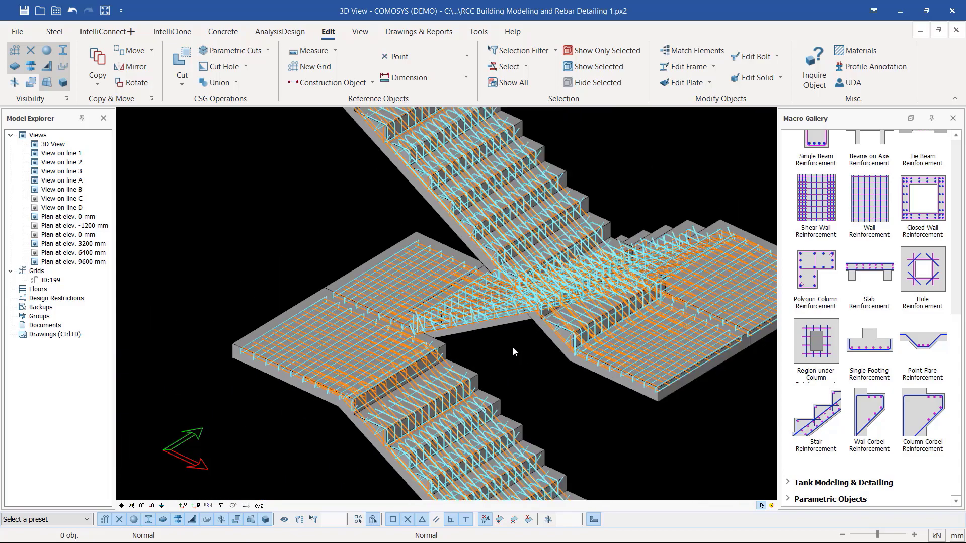
scroll(354, 324, "down", 1)
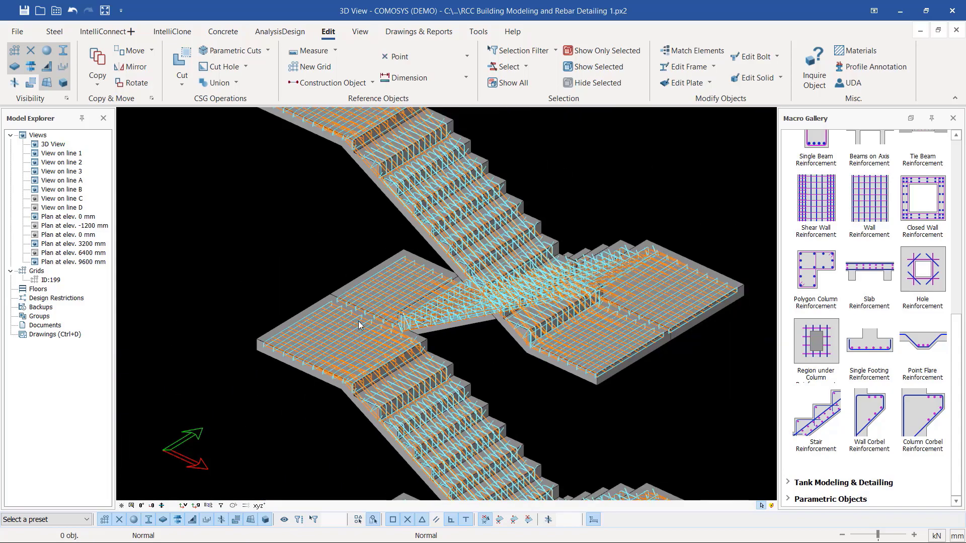
scroll(354, 315, "down", 2)
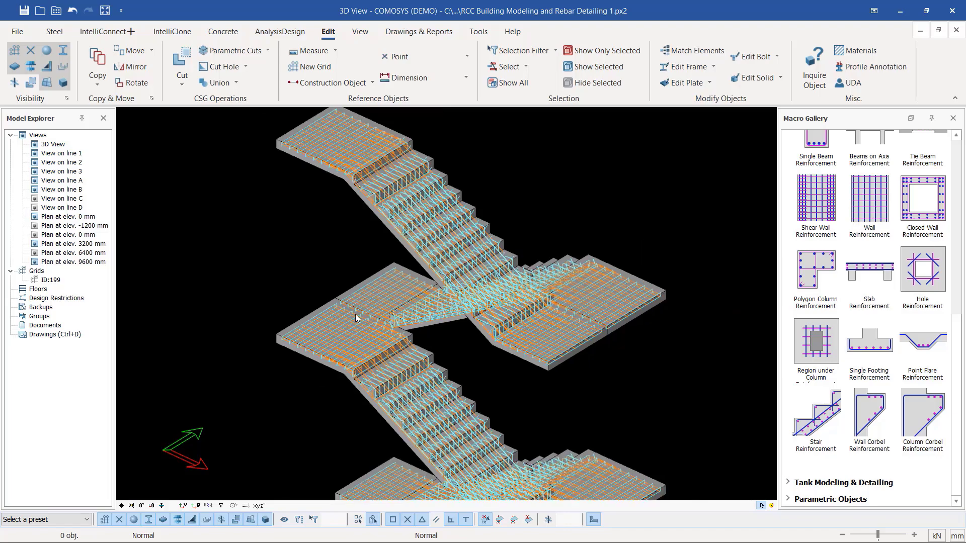